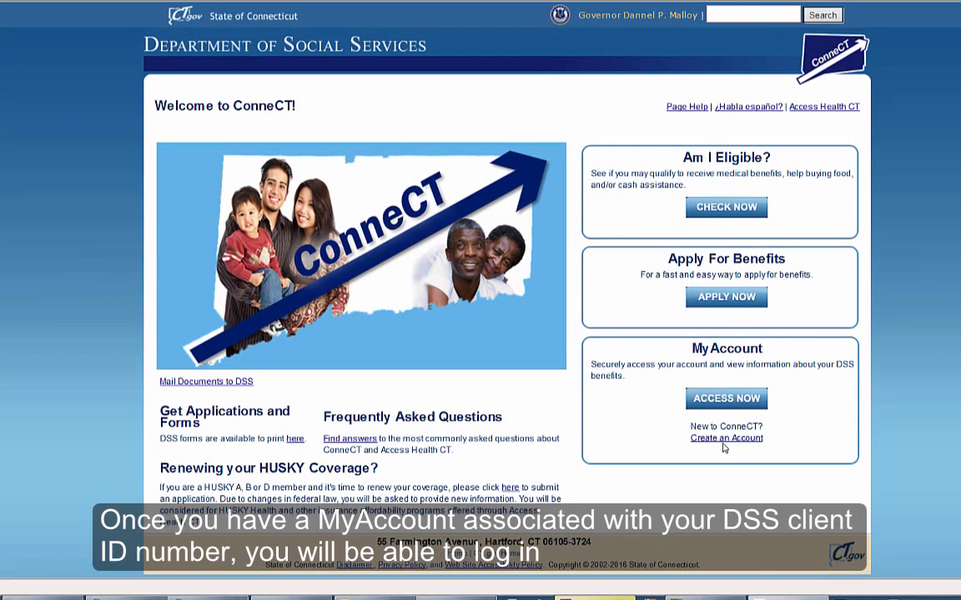
# Step: Log in to ConneCT MyAccount using the saved User ID and password
pyautogui.click(727, 399)
pyautogui.click(539, 261)
pyautogui.click(498, 277)
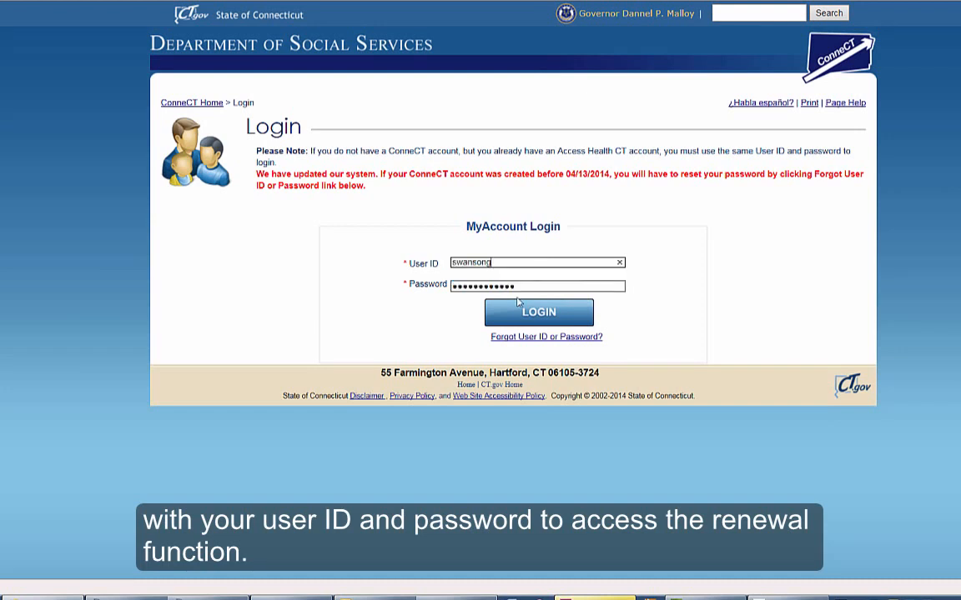
pyautogui.click(538, 313)
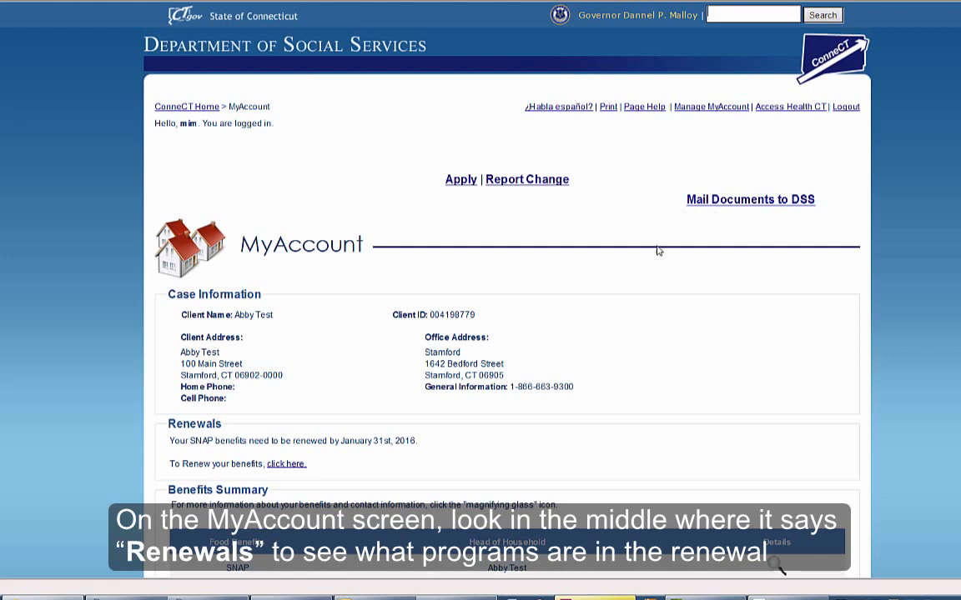
# Step: Scroll to the Renewals section and start renewing the SNAP benefits
pyautogui.scroll(-3, 657, 251)
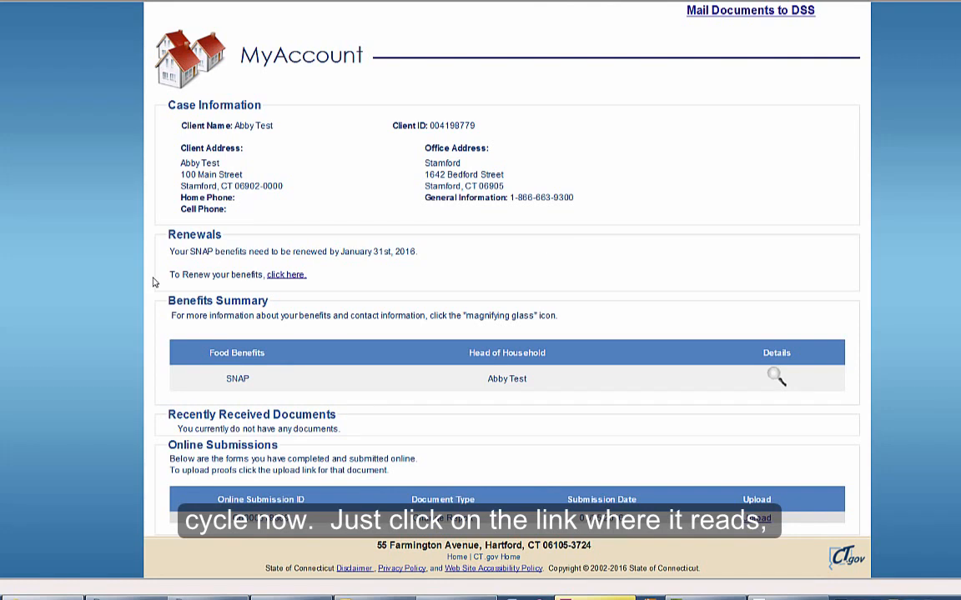
pyautogui.click(280, 282)
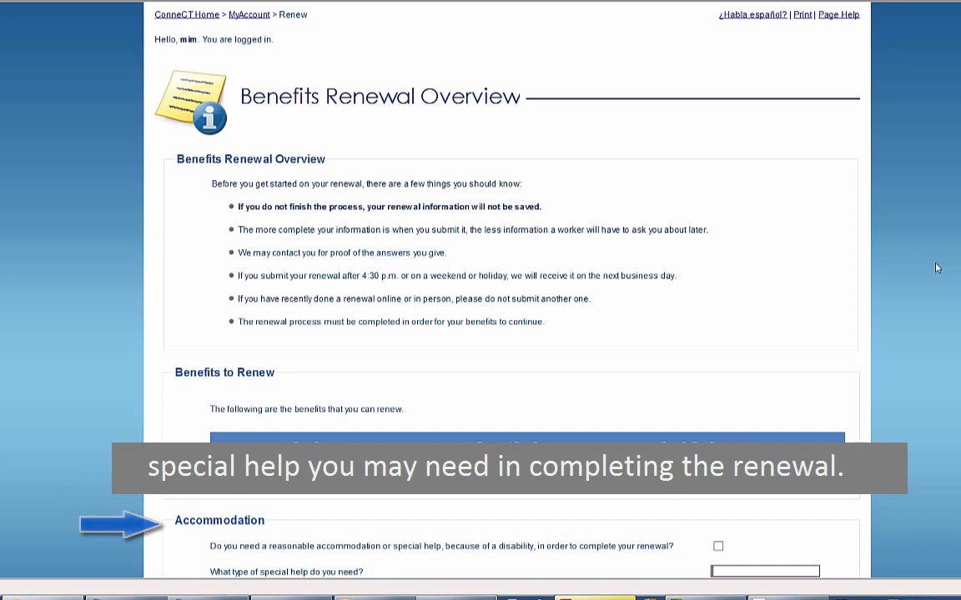
# Step: Continue past the Benefits Renewal Overview to the Household Information questions
pyautogui.scroll(-3, 936, 267)
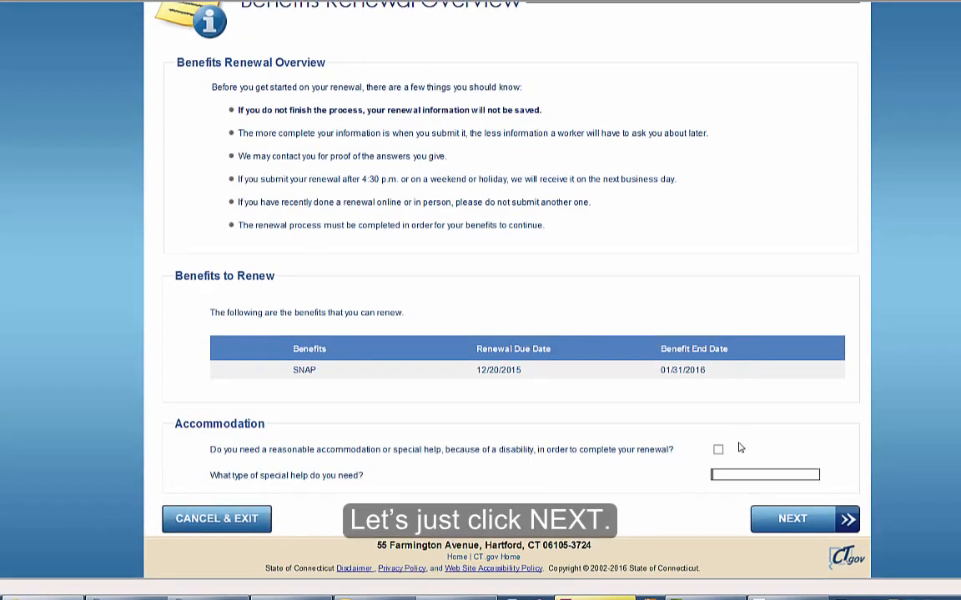
pyautogui.click(784, 518)
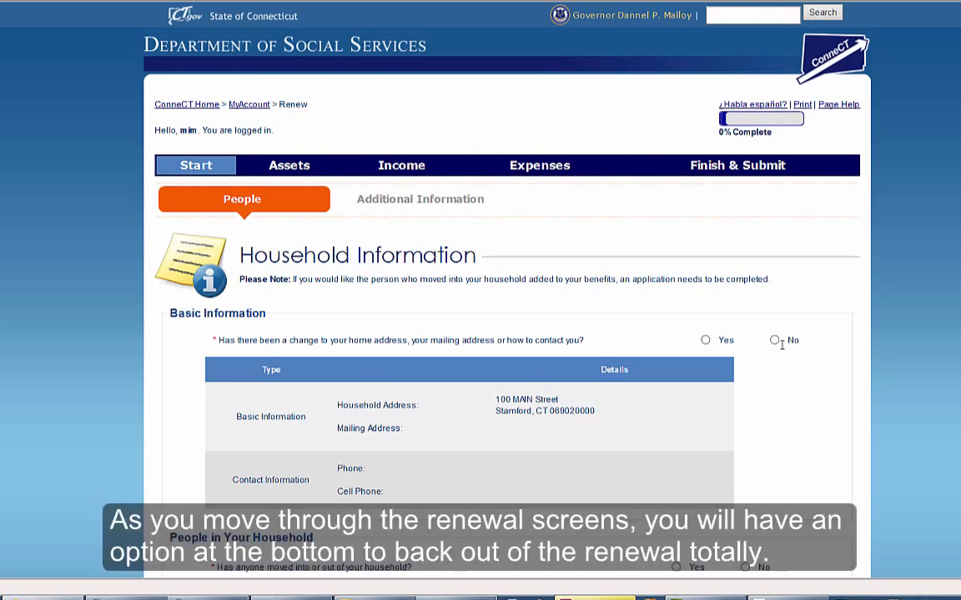
pyautogui.scroll(-3, 784, 350)
pyautogui.scroll(-18, 784, 351)
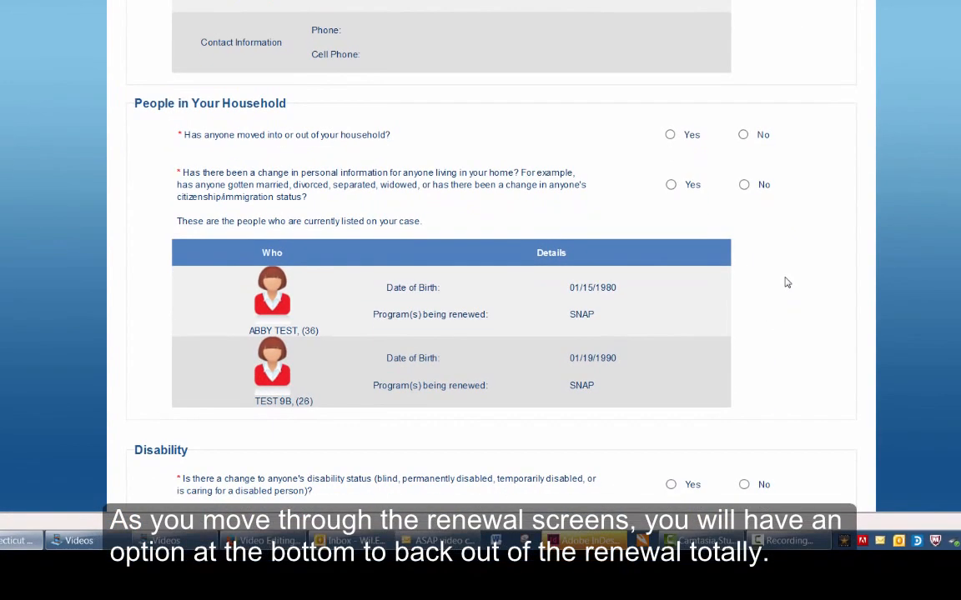
pyautogui.scroll(-2, 784, 282)
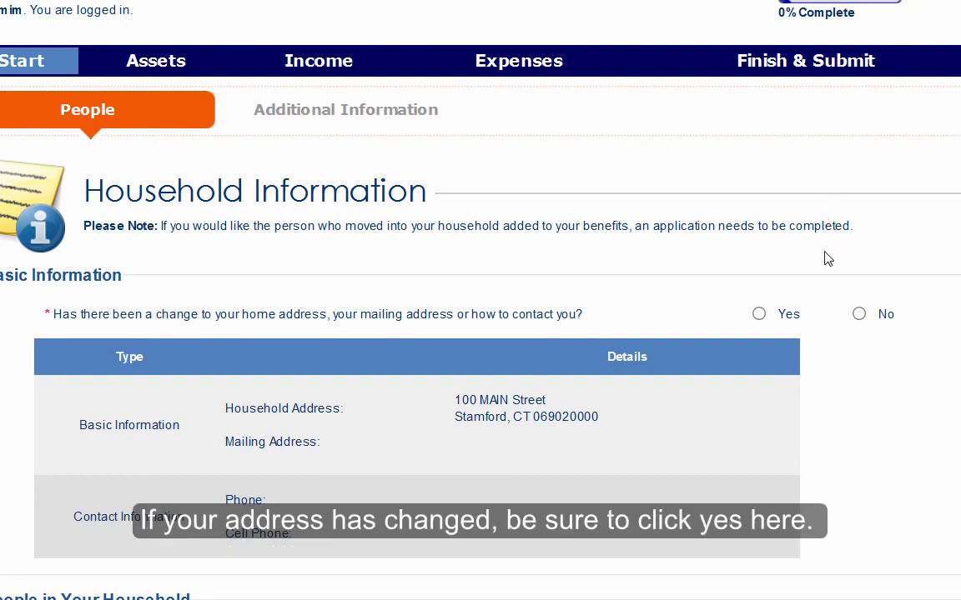
# Step: Answer Yes to an address/contact change, No to people moving and personal information changes
pyautogui.click(758, 316)
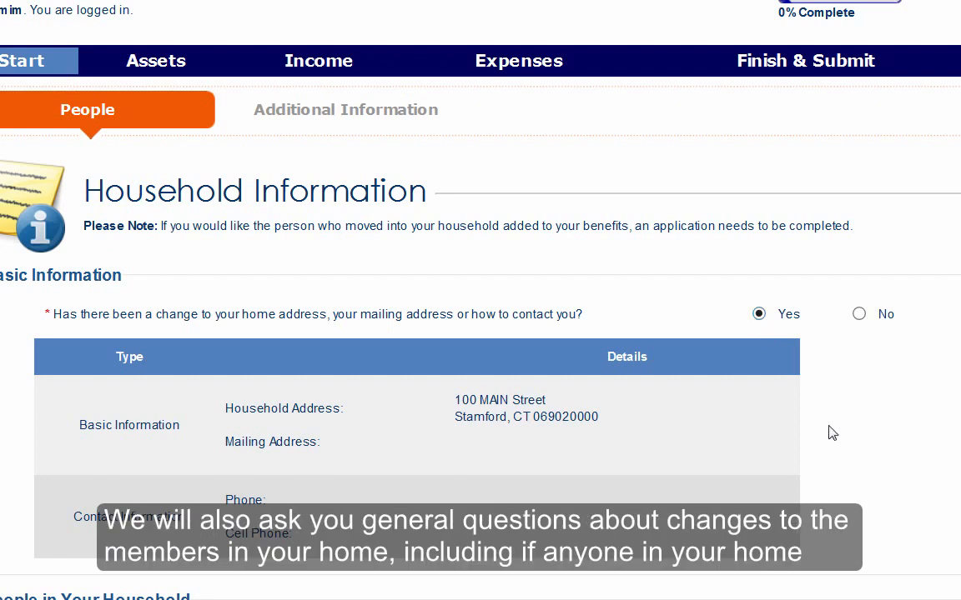
pyautogui.scroll(-3, 838, 463)
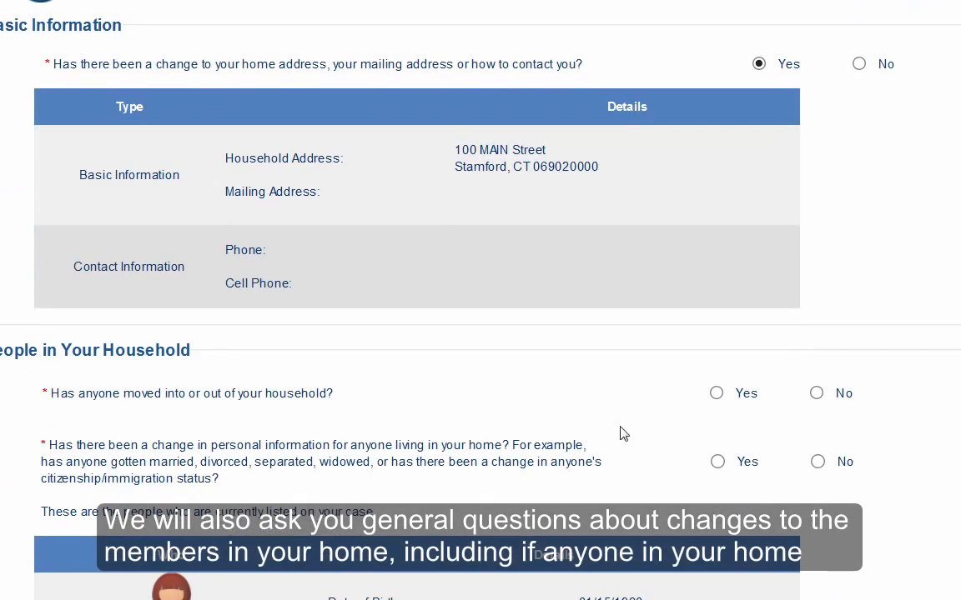
pyautogui.click(816, 395)
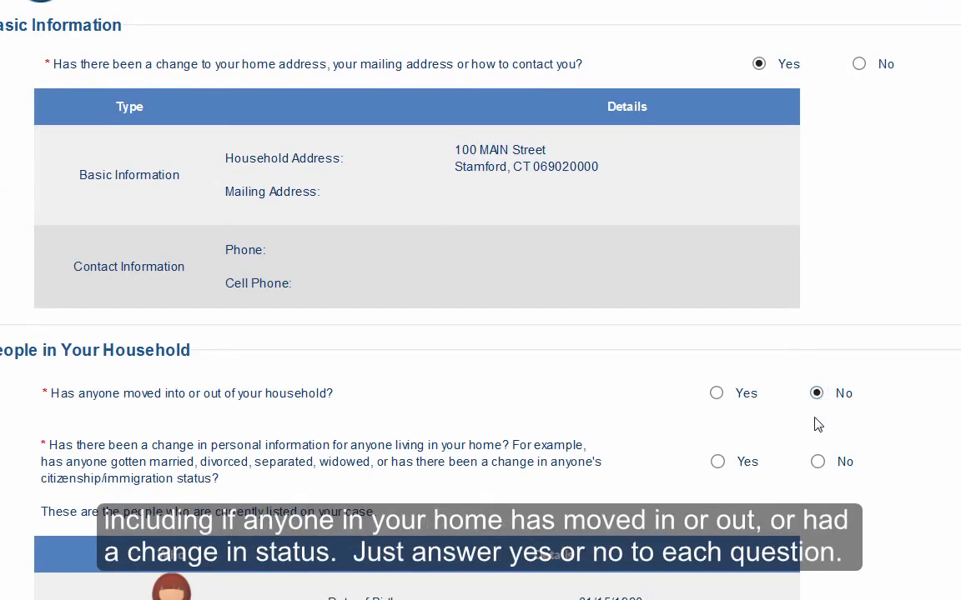
pyautogui.click(817, 463)
pyautogui.scroll(-3, 822, 464)
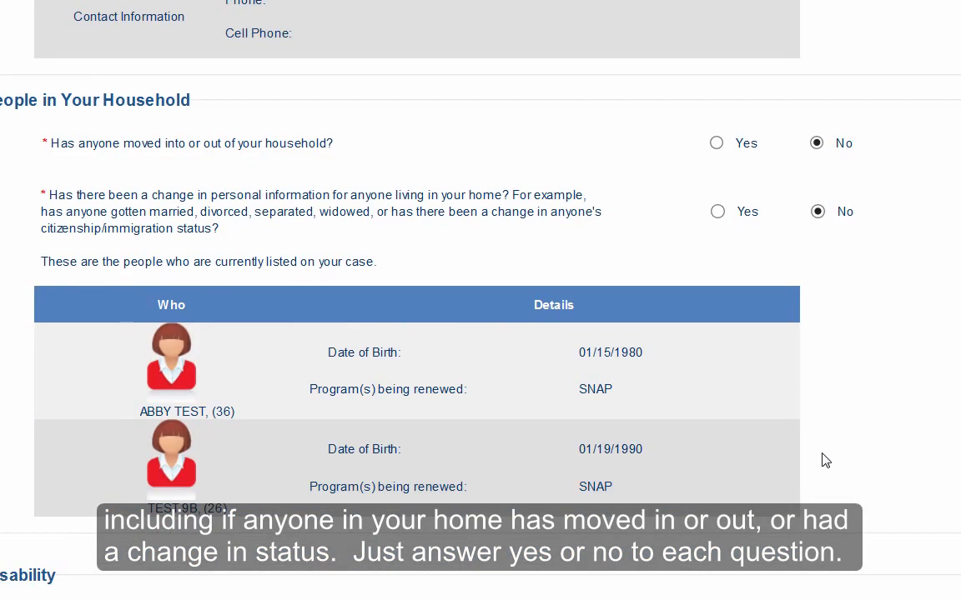
pyautogui.scroll(-3, 821, 458)
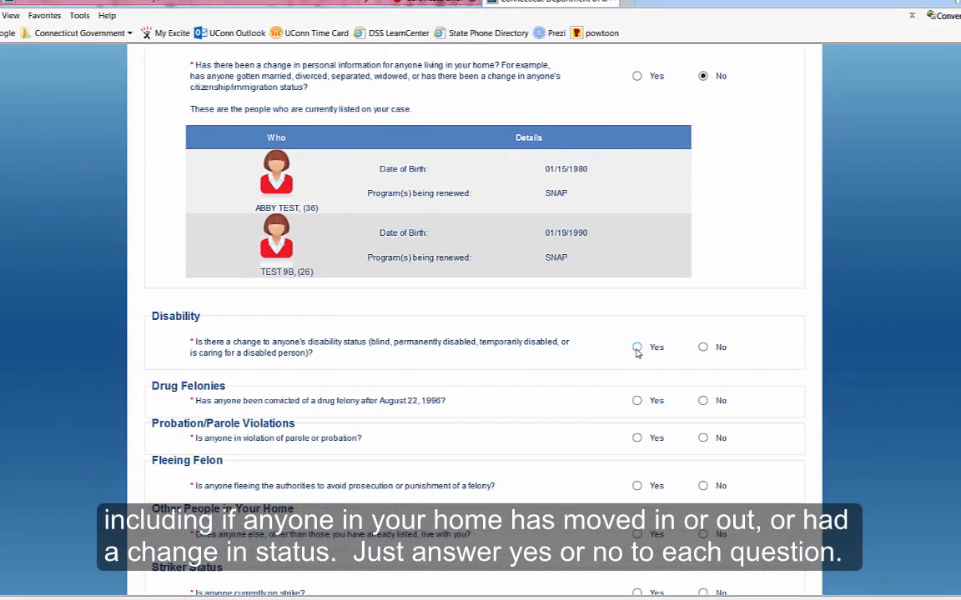
# Step: Answer Yes to a disability change and No to felony, parole, other residents, strike, inheritance questions
pyautogui.click(637, 349)
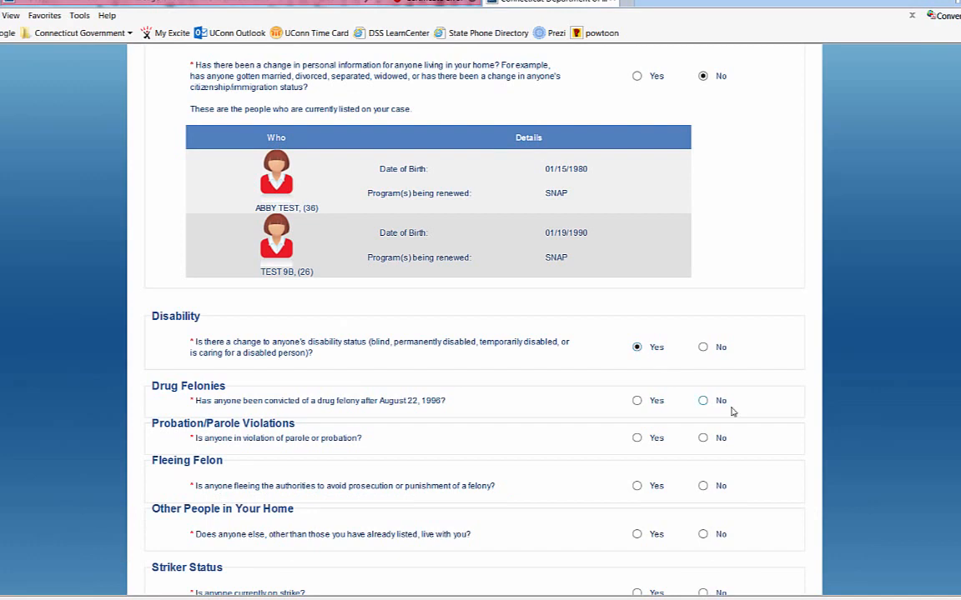
pyautogui.click(702, 401)
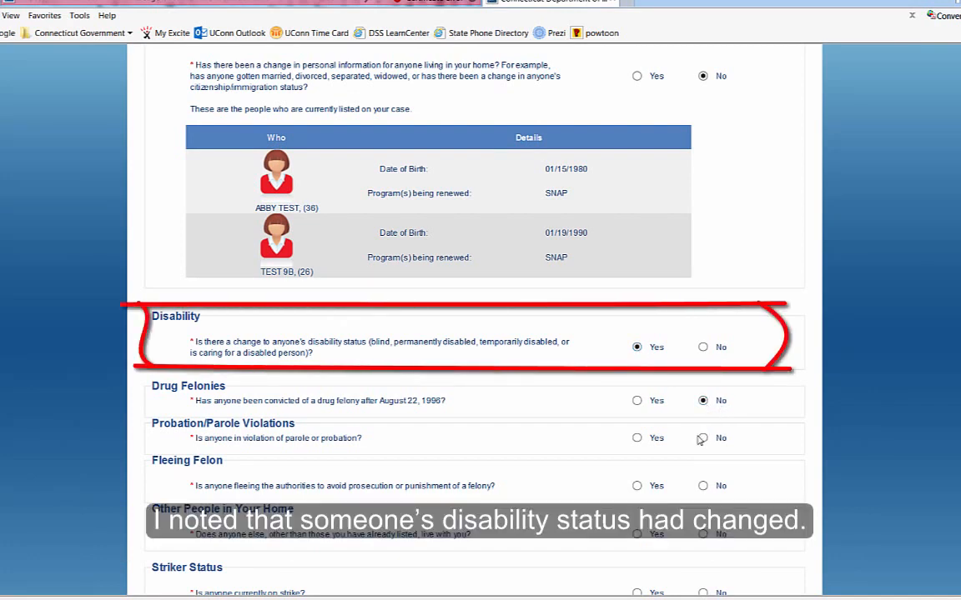
pyautogui.click(703, 439)
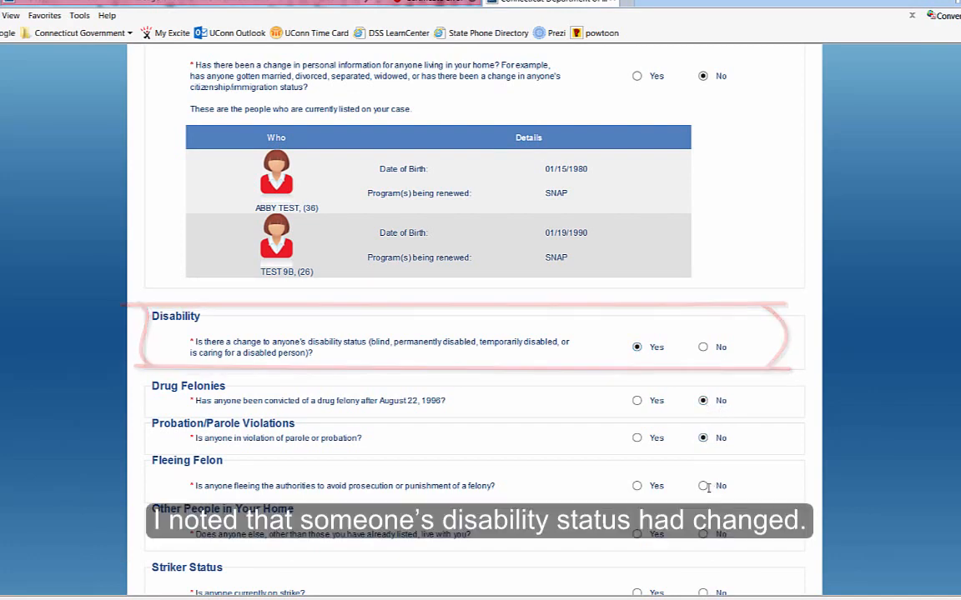
pyautogui.click(705, 486)
pyautogui.scroll(-1, 703, 484)
pyautogui.click(703, 451)
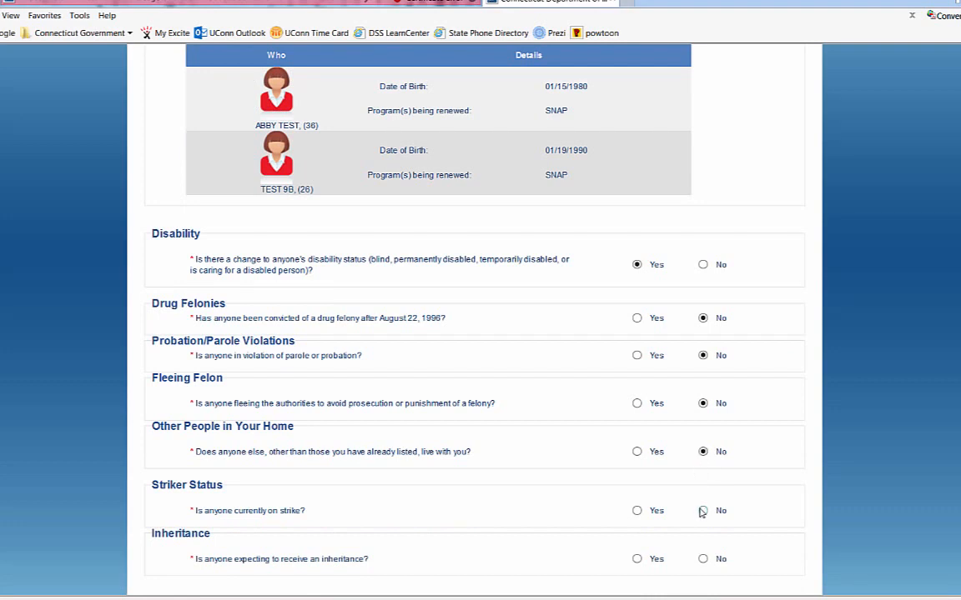
pyautogui.click(703, 510)
pyautogui.scroll(-1, 703, 510)
pyautogui.click(703, 477)
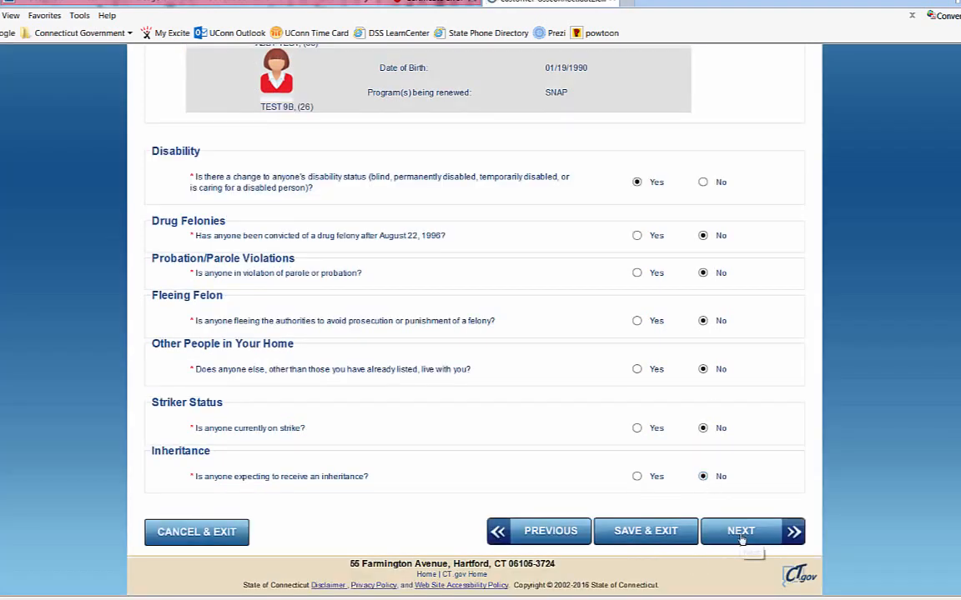
pyautogui.click(746, 531)
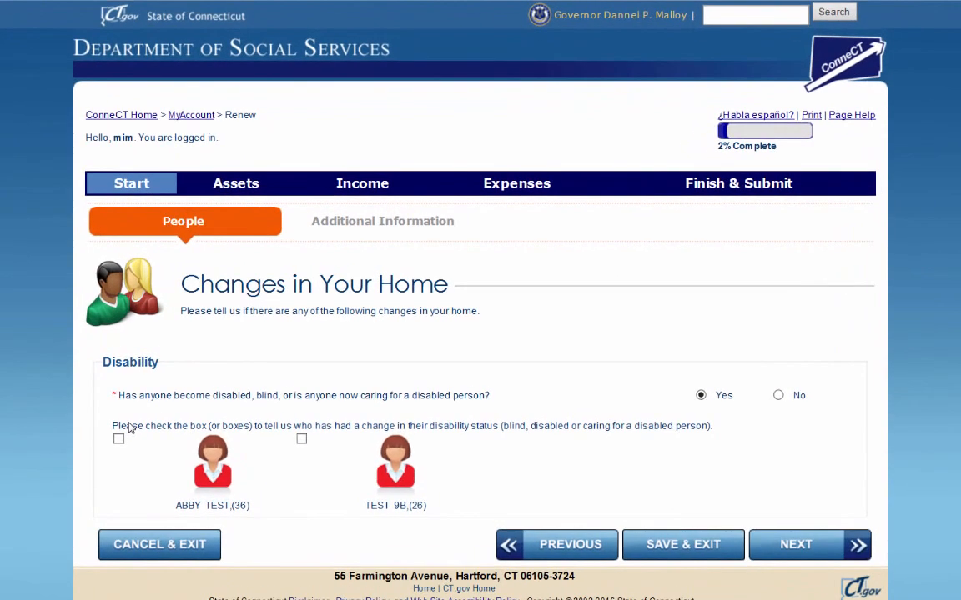
# Step: Mark the second member's disability change and choose Change for the basic address information
pyautogui.click(301, 439)
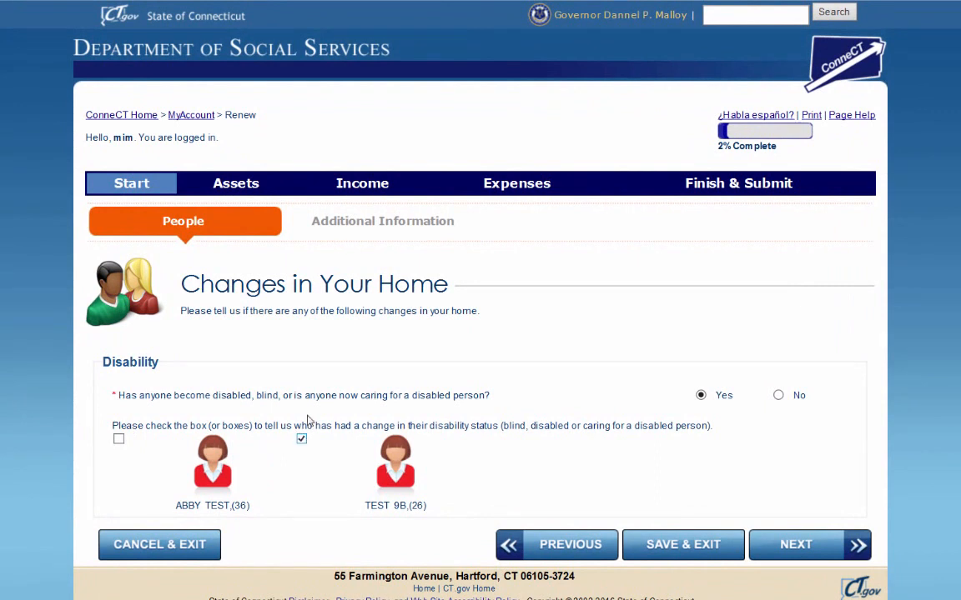
pyautogui.click(807, 552)
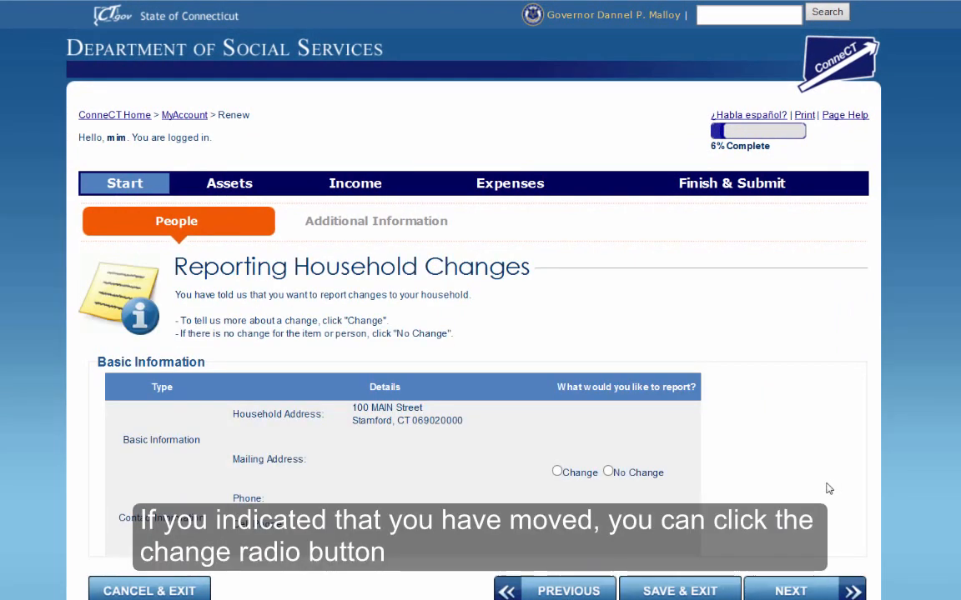
pyautogui.click(557, 472)
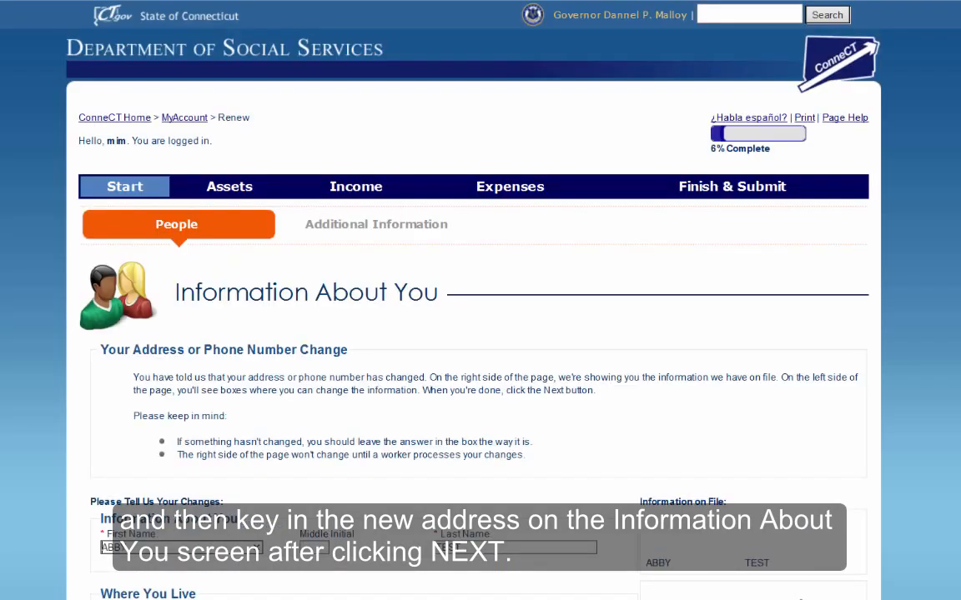
# Step: Replace the old street address with the new one and correct the zip code
pyautogui.scroll(-4, 799, 589)
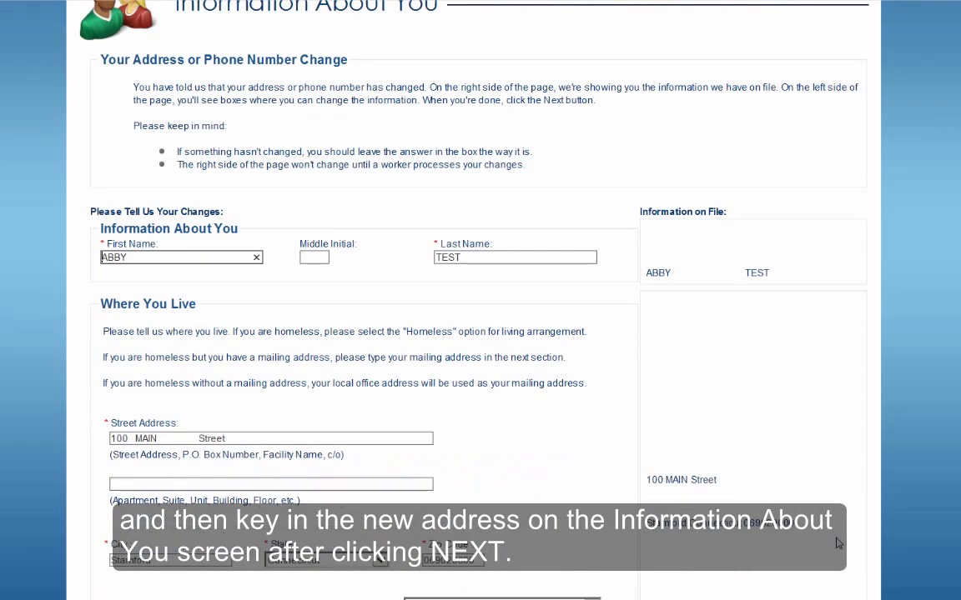
pyautogui.scroll(-1, 838, 543)
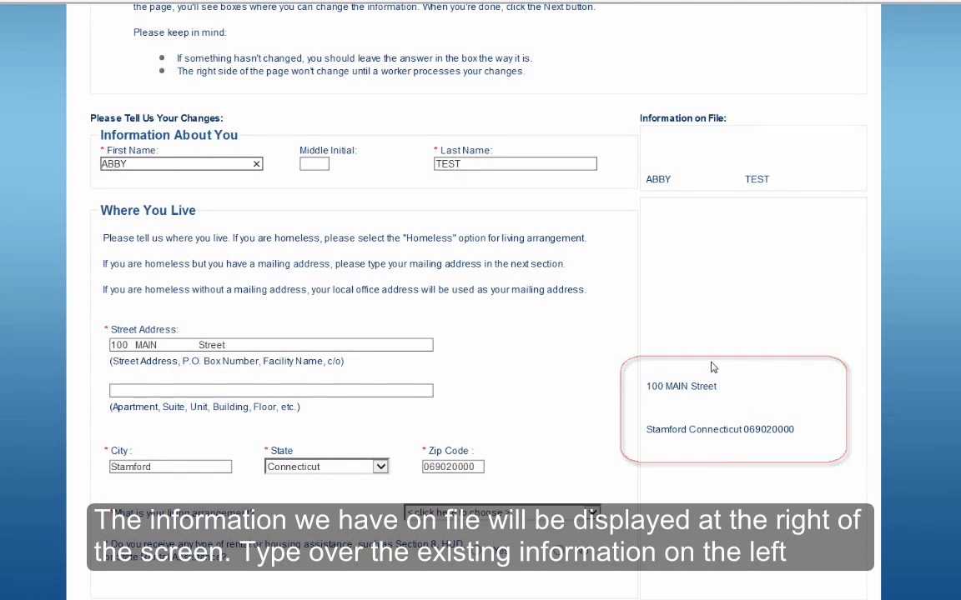
pyautogui.doubleClick(200, 346)
pyautogui.moveTo(199, 344); pyautogui.dragTo(117, 330)
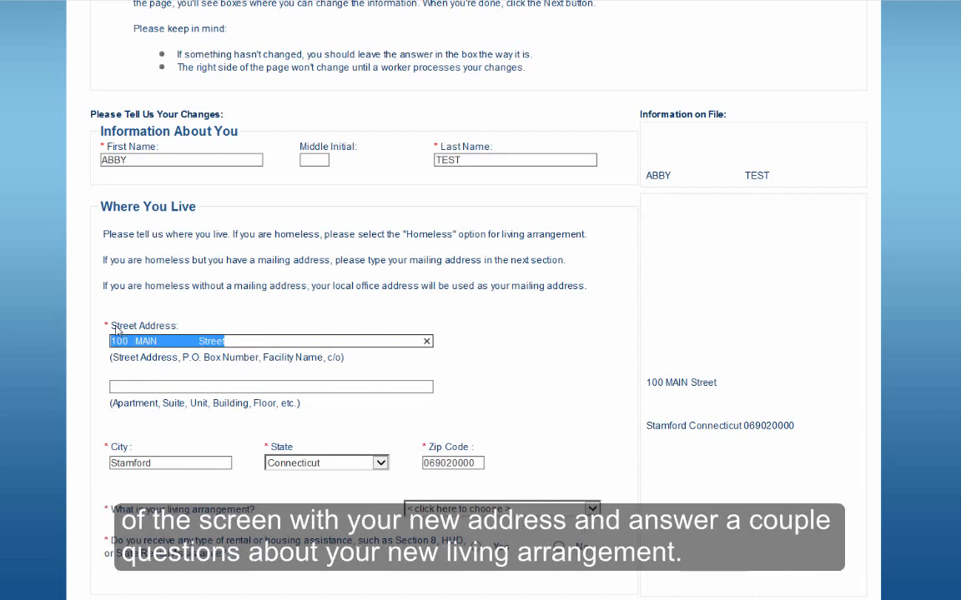
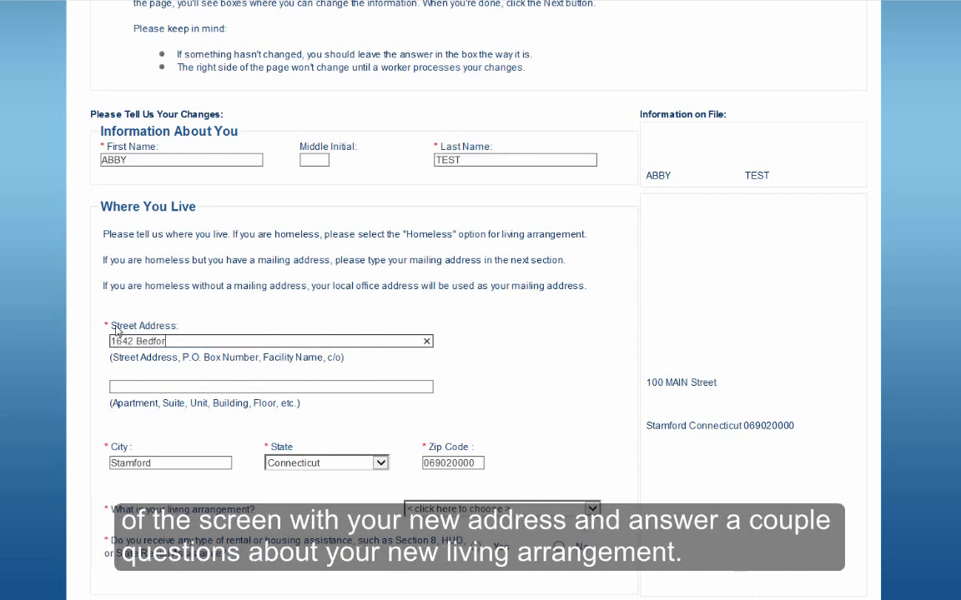
pyautogui.click(481, 464)
pyautogui.press('BackSpace')
pyautogui.press('BackSpace')
pyautogui.press('BackSpace')
pyautogui.press('BackSpace')
pyautogui.press('BackSpace')
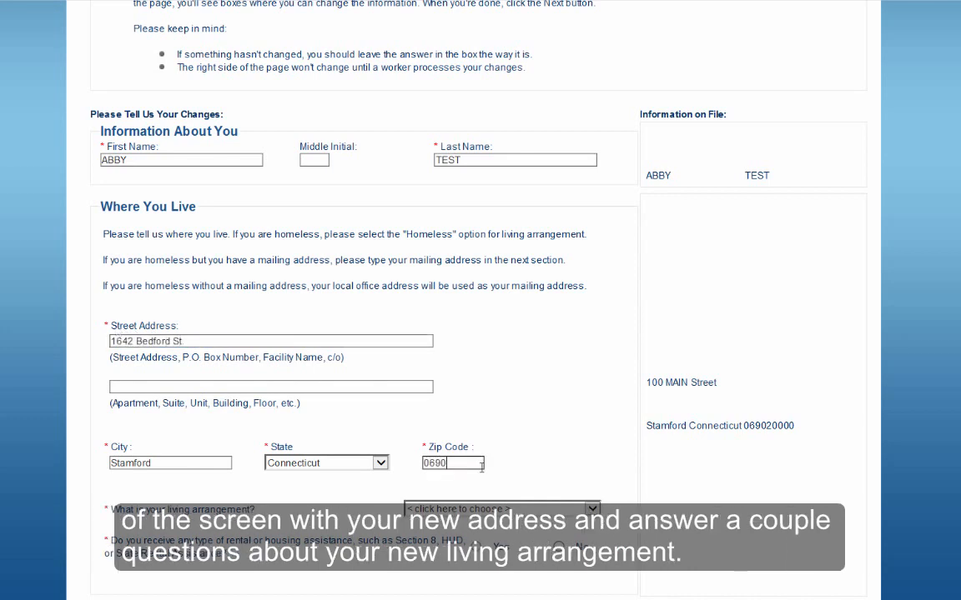
# Step: Set living arrangement to Rent with no rental assistance and enter the contact phone number
pyautogui.click(487, 509)
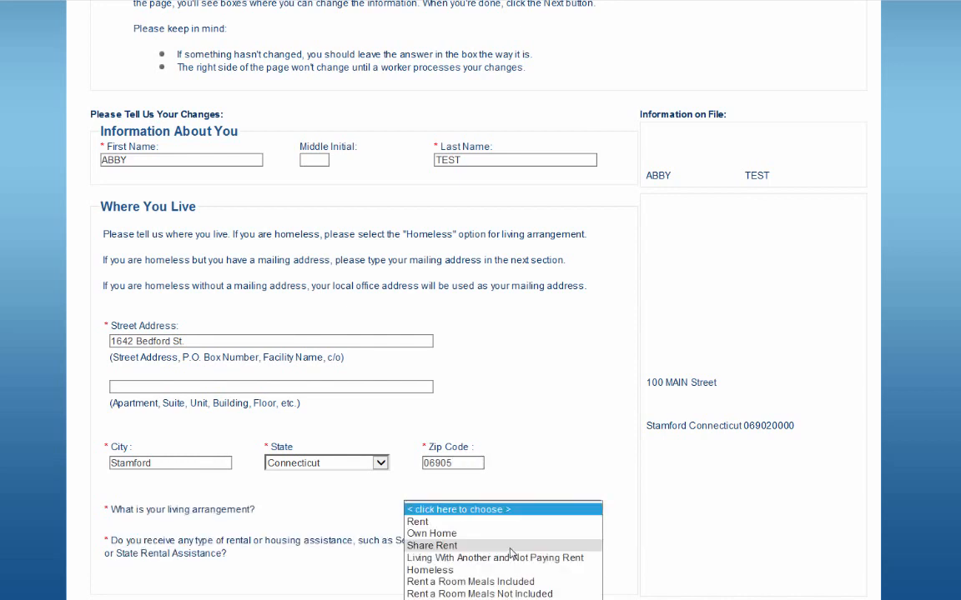
pyautogui.click(464, 519)
pyautogui.scroll(-2, 517, 520)
pyautogui.click(558, 450)
pyautogui.scroll(-5, 567, 509)
pyautogui.click(264, 451)
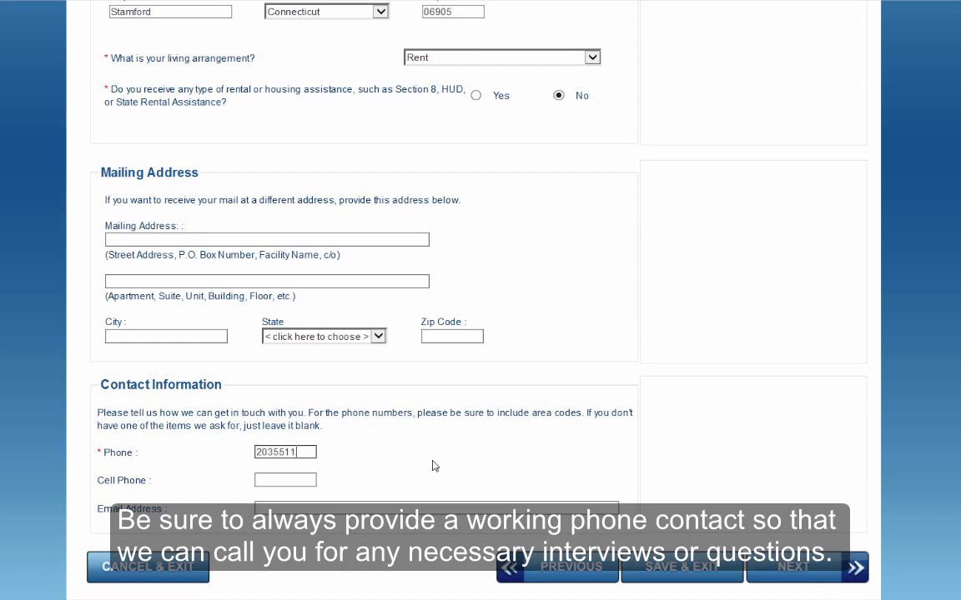
pyautogui.click(788, 571)
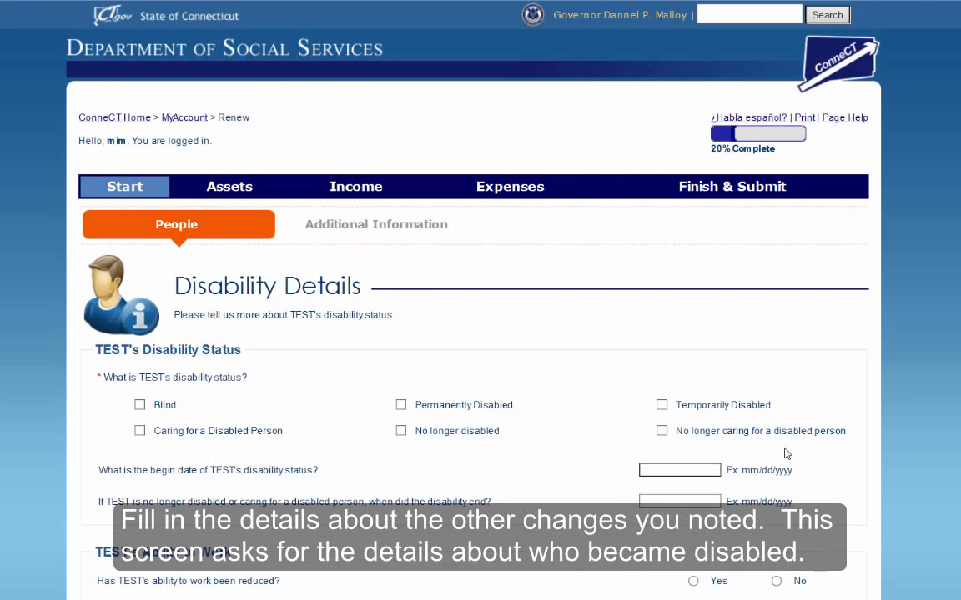
# Step: Mark the member Permanently Disabled since 01/01/2014 and answer No to needing someone in the house
pyautogui.click(401, 405)
pyautogui.click(666, 473)
pyautogui.write('01/01/2014')
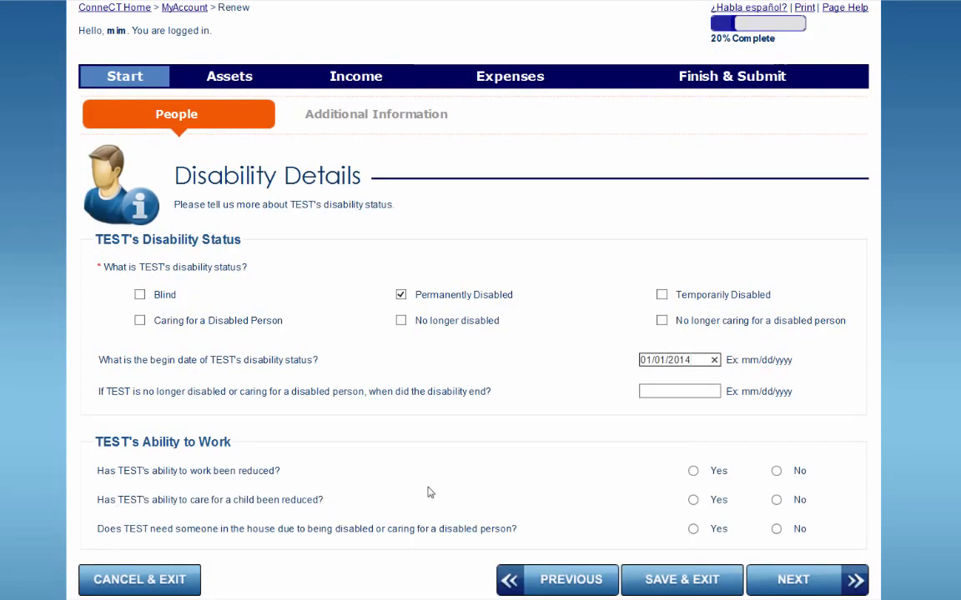
pyautogui.click(775, 528)
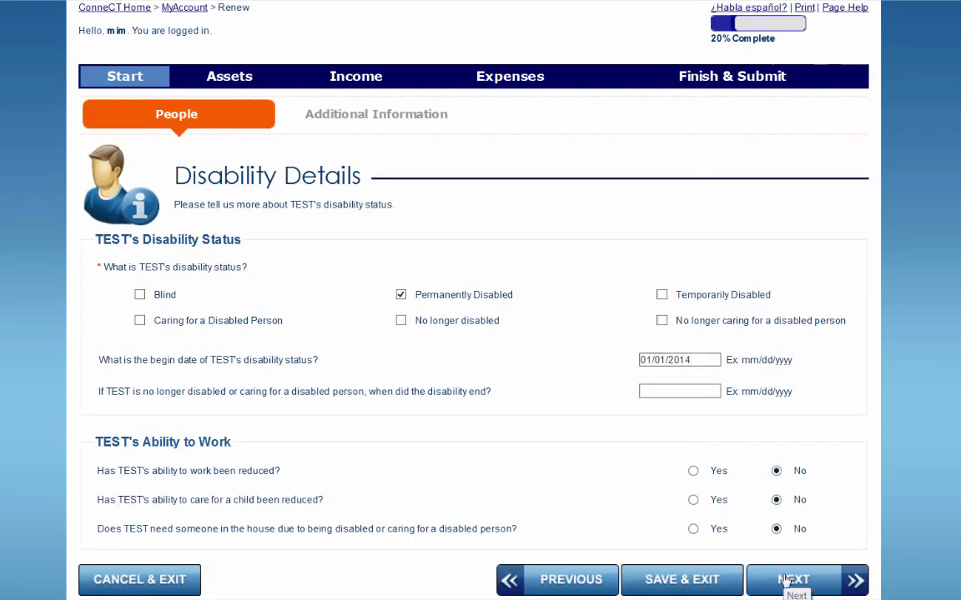
pyautogui.click(793, 579)
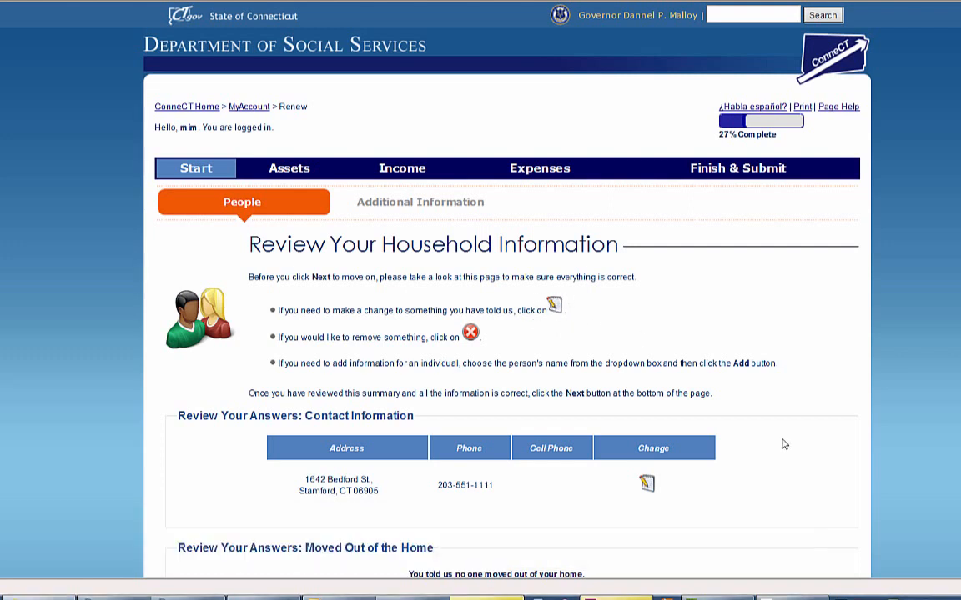
# Step: Scroll through the household information summary and continue to Additional Information
pyautogui.scroll(-3, 783, 445)
pyautogui.scroll(-1, 813, 430)
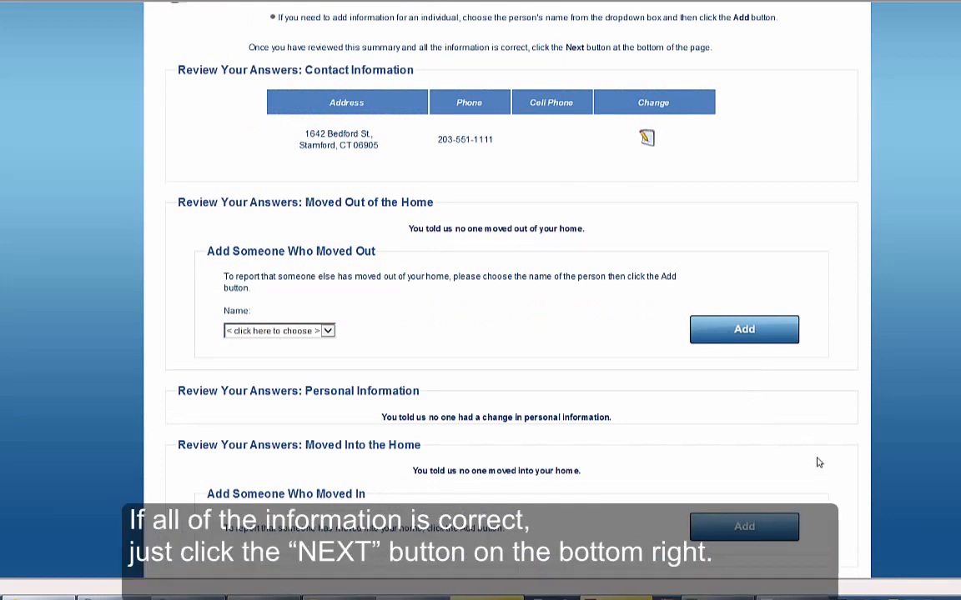
pyautogui.scroll(-4, 817, 459)
pyautogui.scroll(-8, 813, 424)
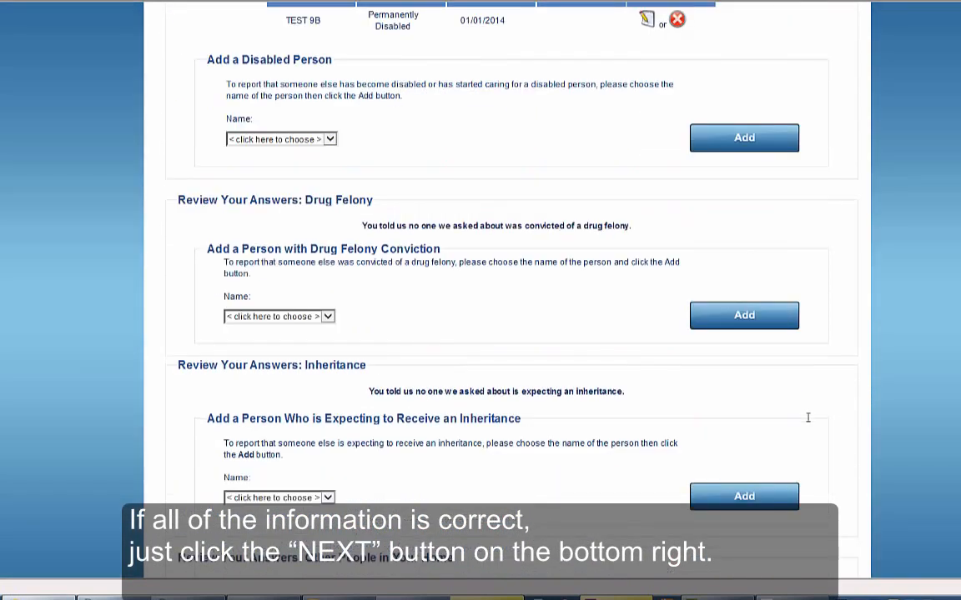
pyautogui.scroll(-4, 807, 422)
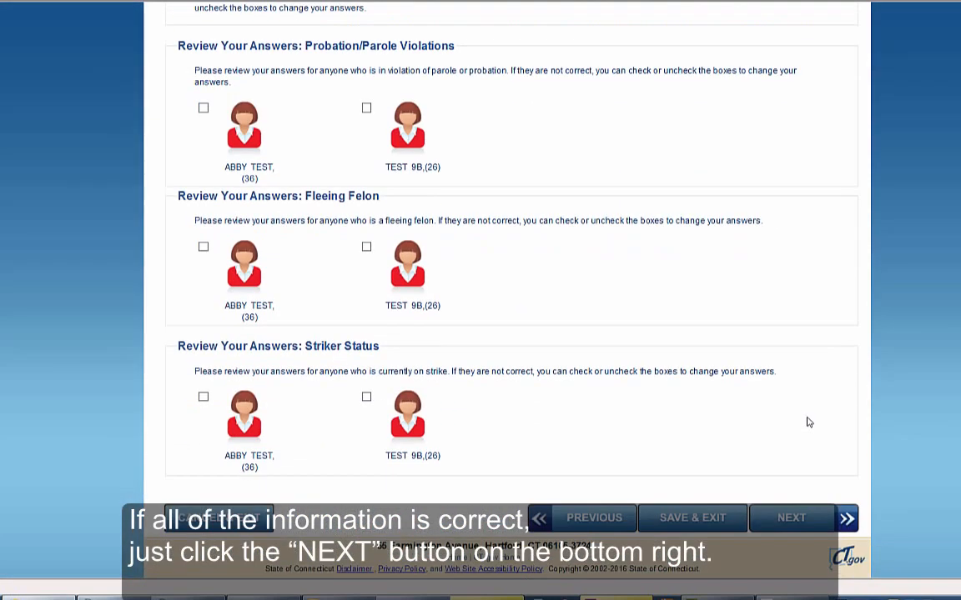
pyautogui.click(793, 521)
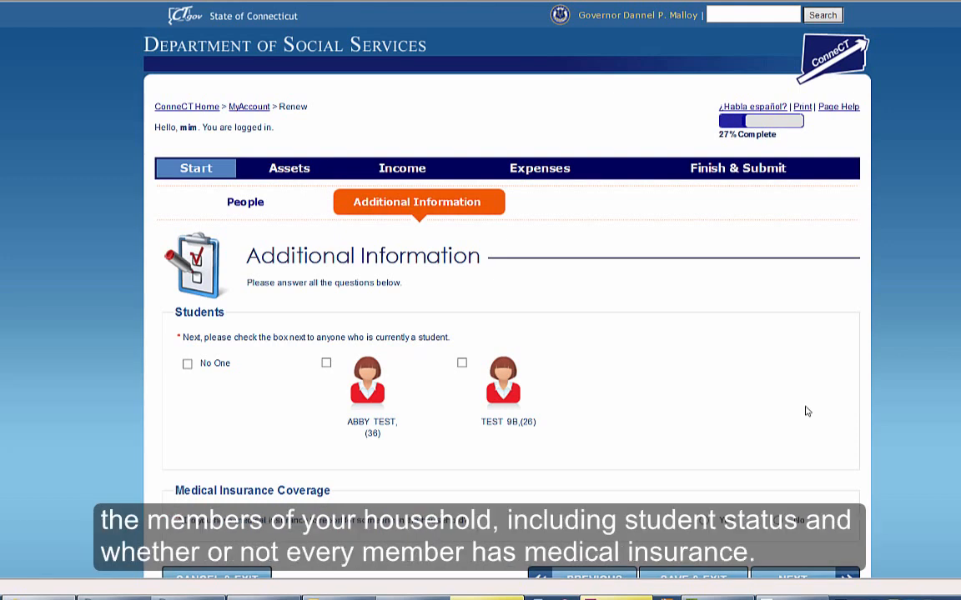
# Step: Check No One under Students and answer No to medical insurance coverage
pyautogui.click(188, 364)
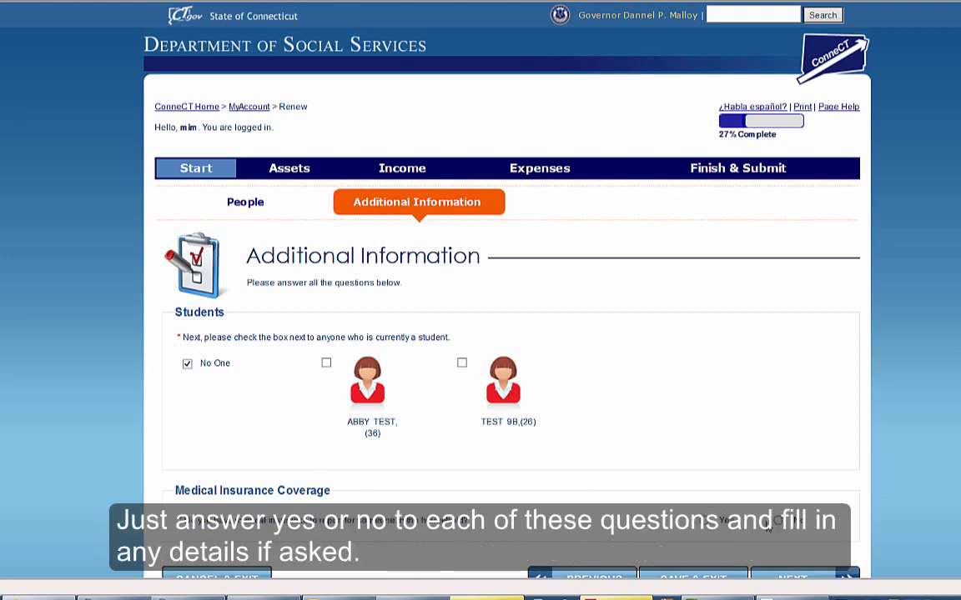
pyautogui.scroll(-1, 784, 525)
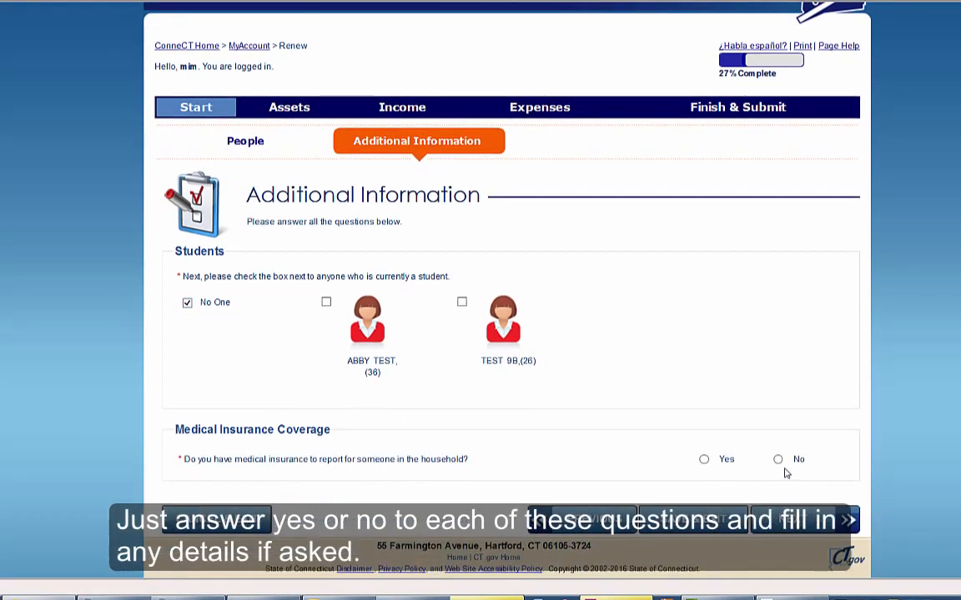
pyautogui.click(778, 460)
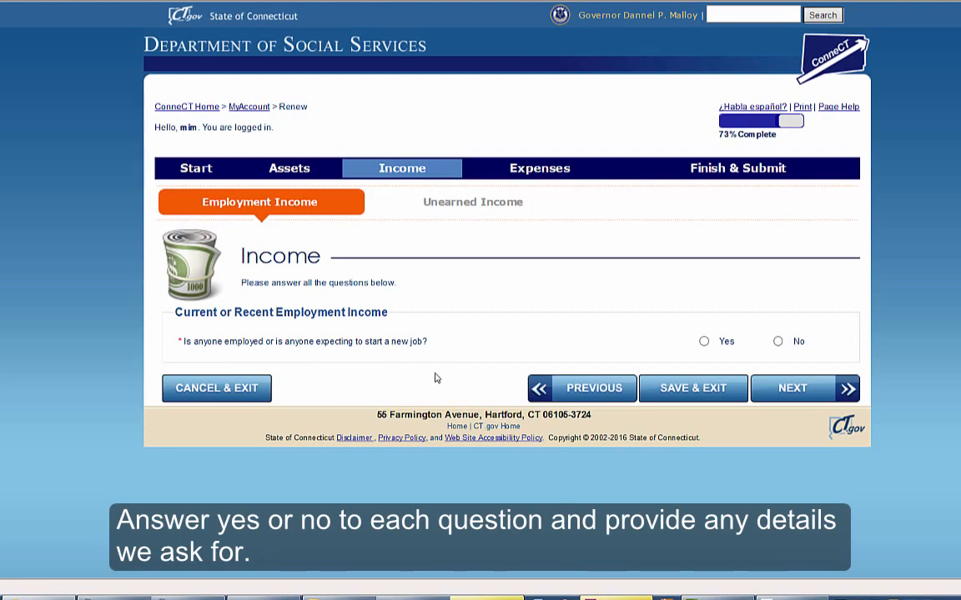
# Step: Answer No to employment and lawsuit money, and Yes to income other than a job
pyautogui.click(778, 341)
pyautogui.click(792, 387)
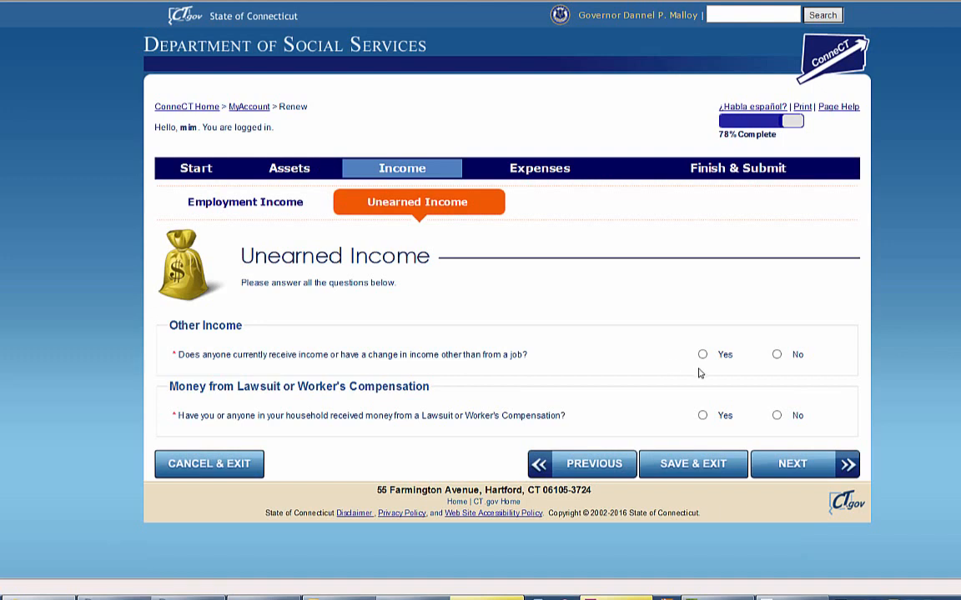
pyautogui.click(702, 355)
pyautogui.click(777, 415)
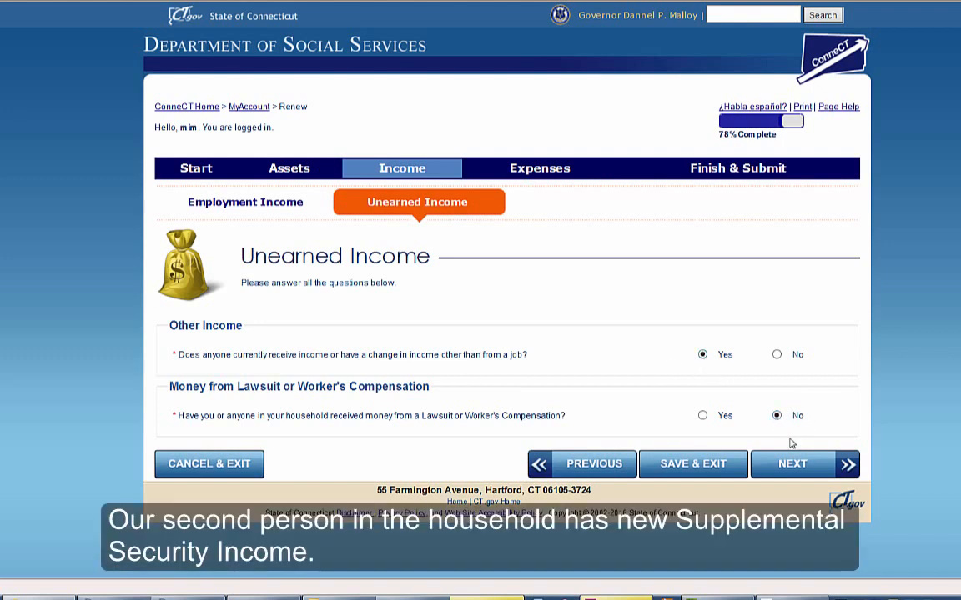
pyautogui.click(793, 468)
# Step: Add 733.00 monthly Supplemental Security Income from 01/01/2016 for the second person; answer No to Medicare
pyautogui.click(479, 464)
pyautogui.click(799, 559)
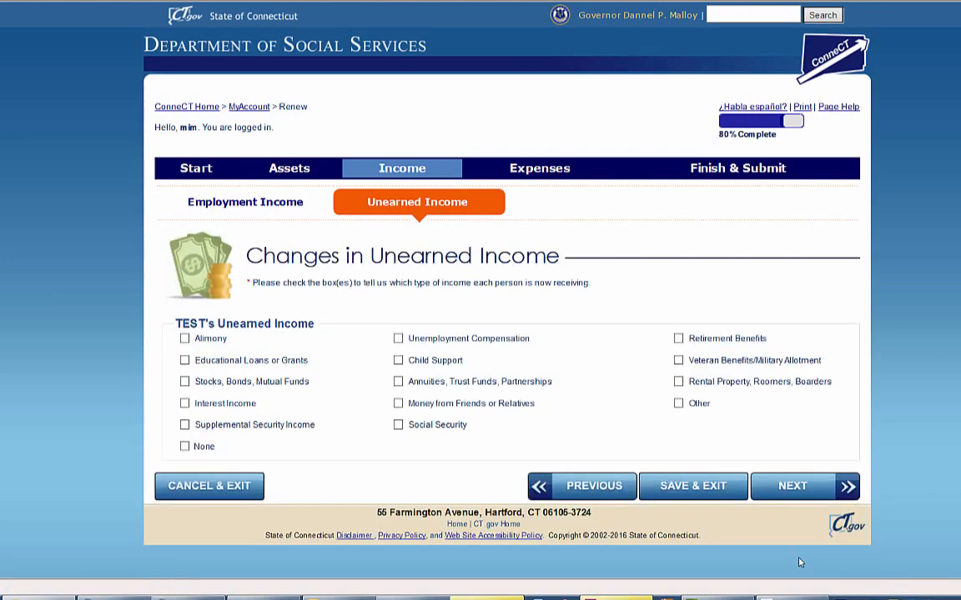
pyautogui.click(185, 424)
pyautogui.click(800, 486)
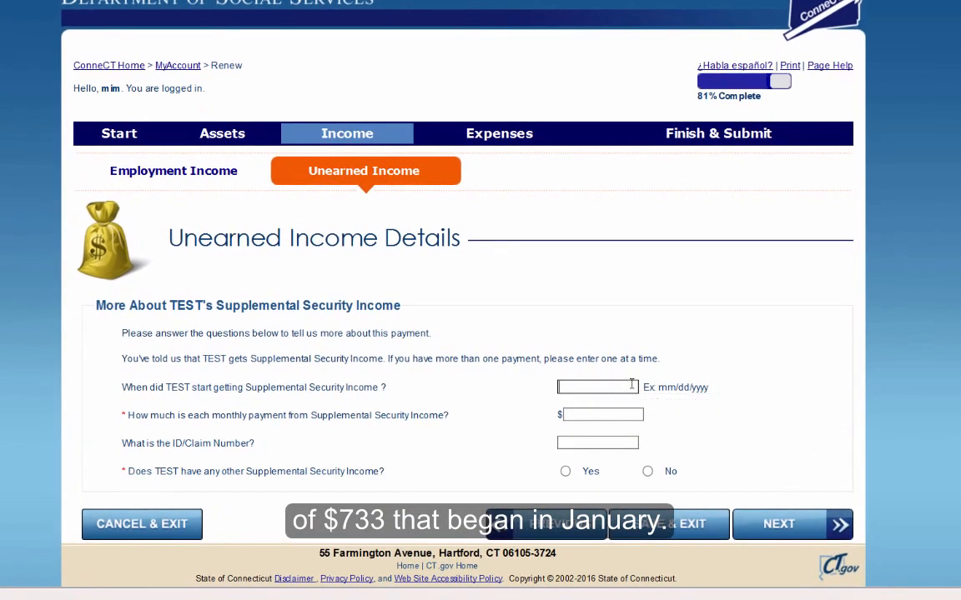
pyautogui.write('01/01/2016')
pyautogui.click(634, 415)
pyautogui.write('733.00')
pyautogui.click(647, 471)
pyautogui.click(784, 532)
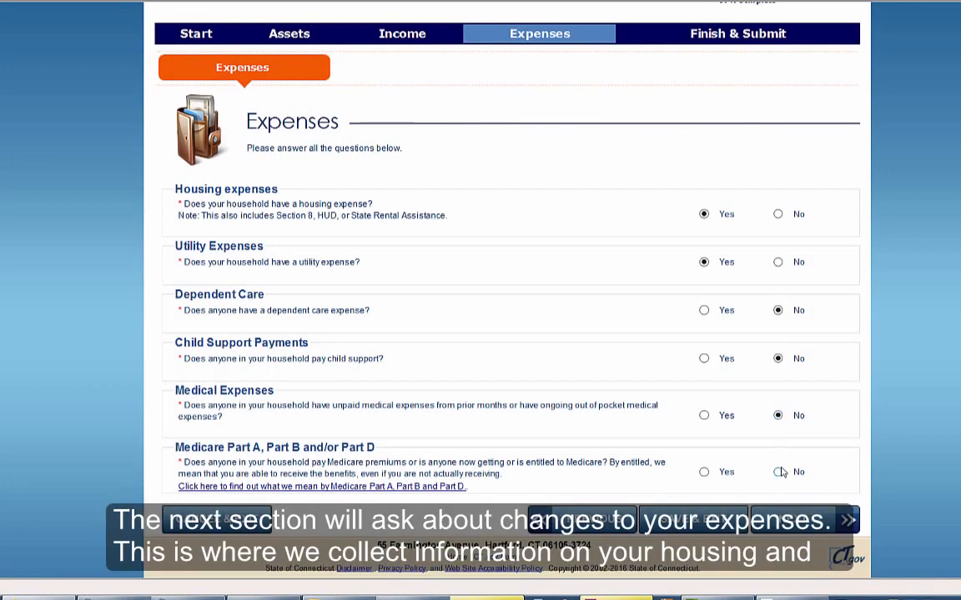
pyautogui.click(779, 472)
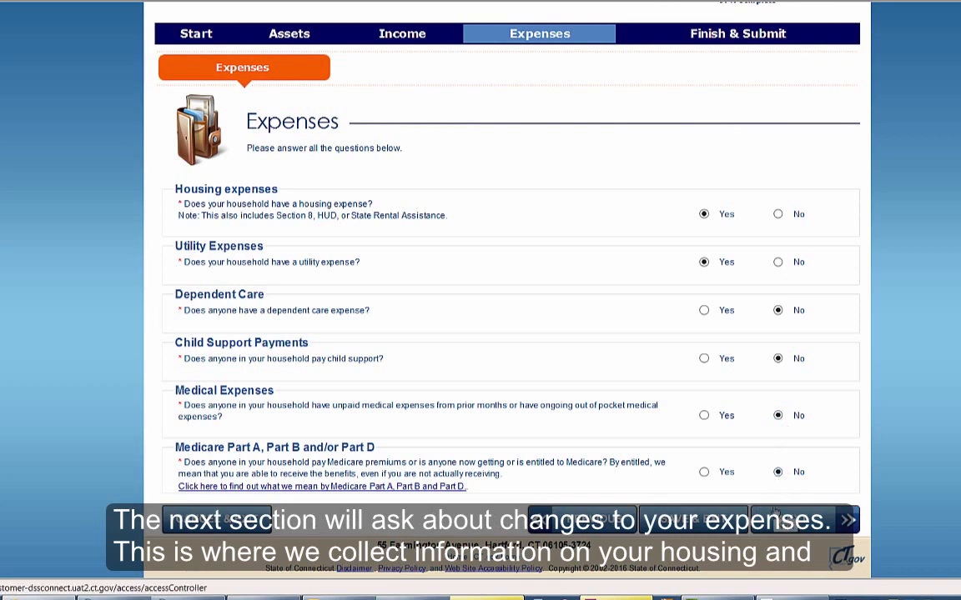
# Step: Choose to report both a housing expense and a utility expense
pyautogui.click(775, 512)
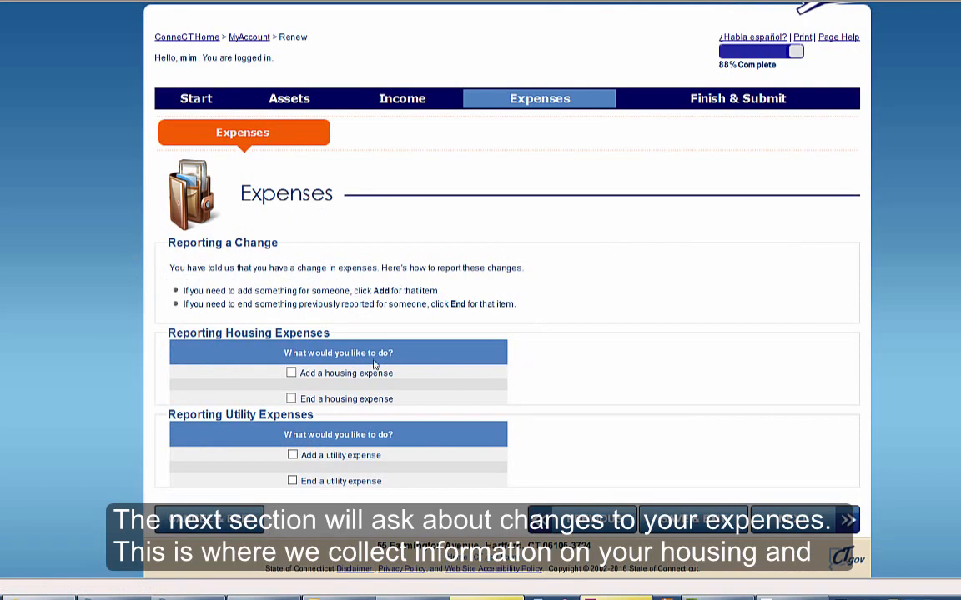
pyautogui.click(291, 373)
pyautogui.click(292, 456)
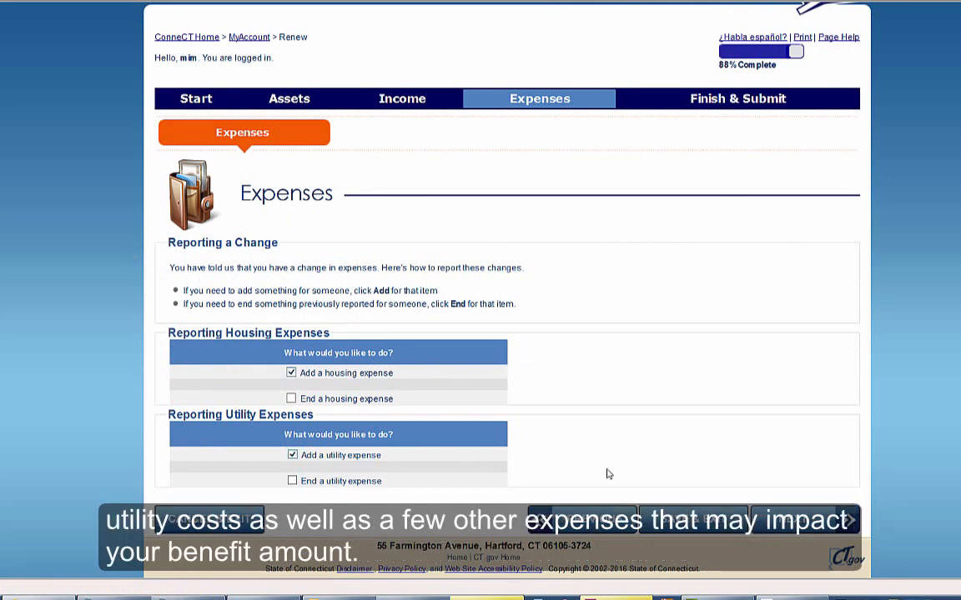
pyautogui.click(788, 513)
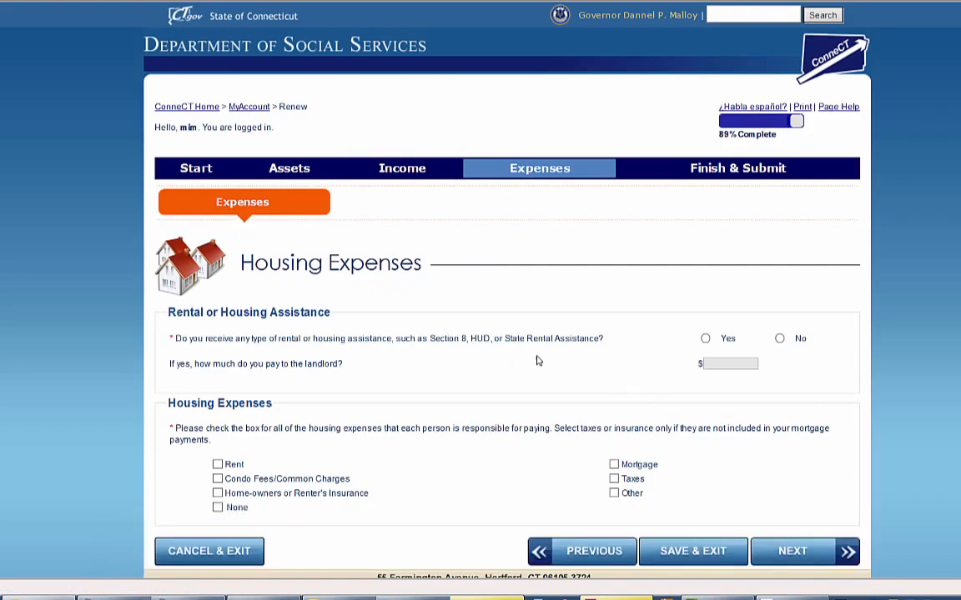
# Step: Report monthly rent with no rental assistance or outside help, and enter the landlord's name
pyautogui.click(780, 339)
pyautogui.click(218, 465)
pyautogui.click(842, 554)
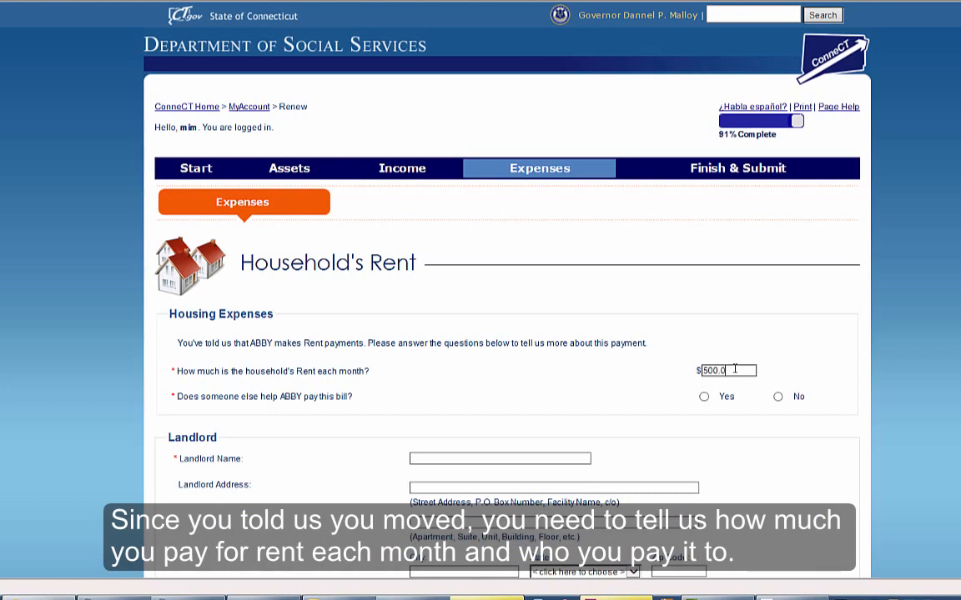
pyautogui.click(777, 397)
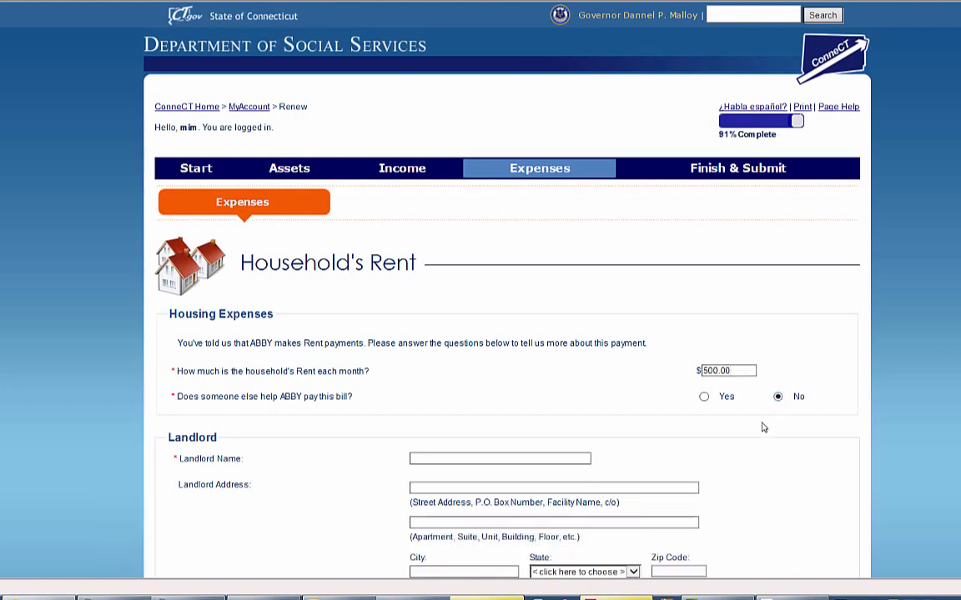
pyautogui.click(546, 457)
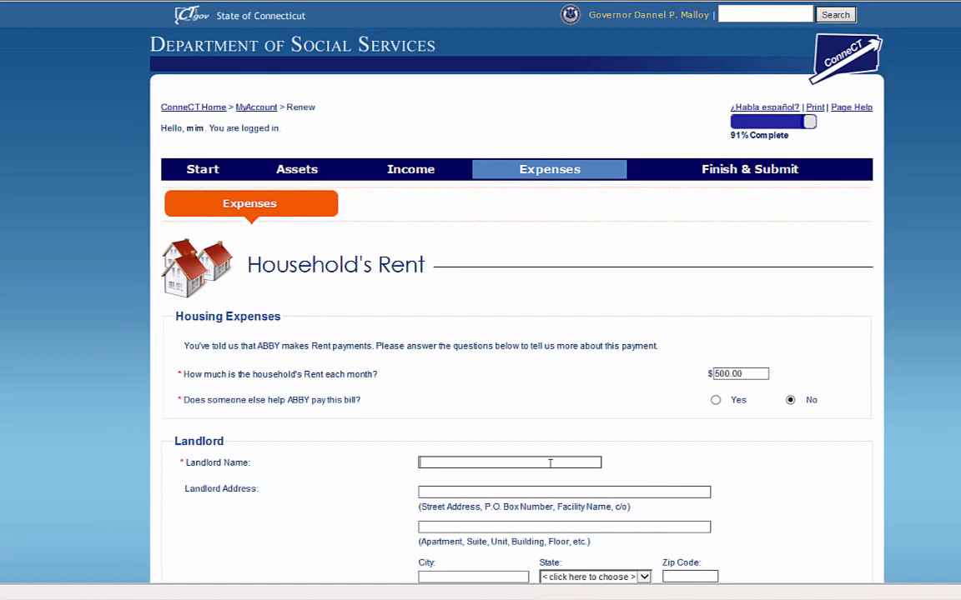
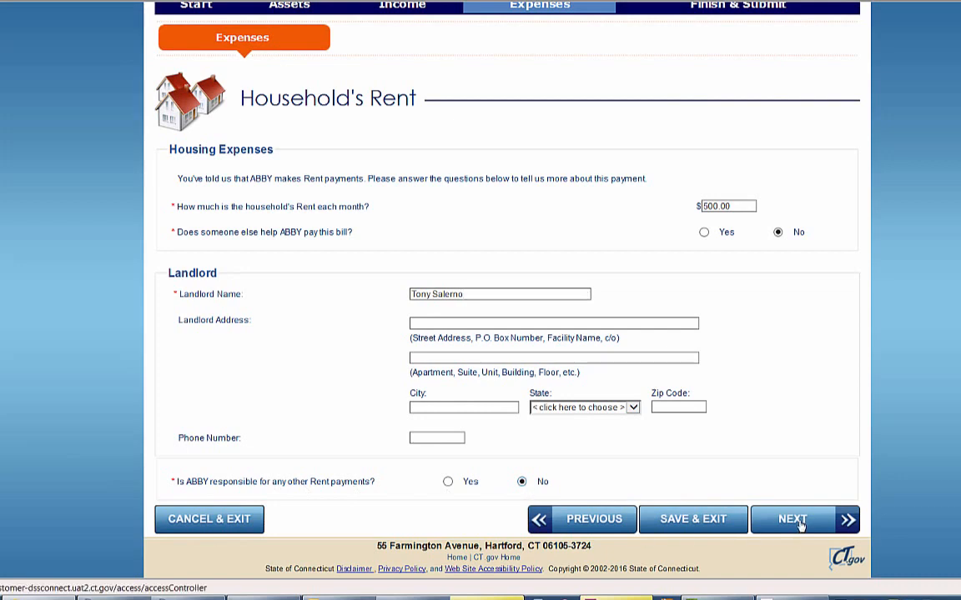
pyautogui.click(793, 519)
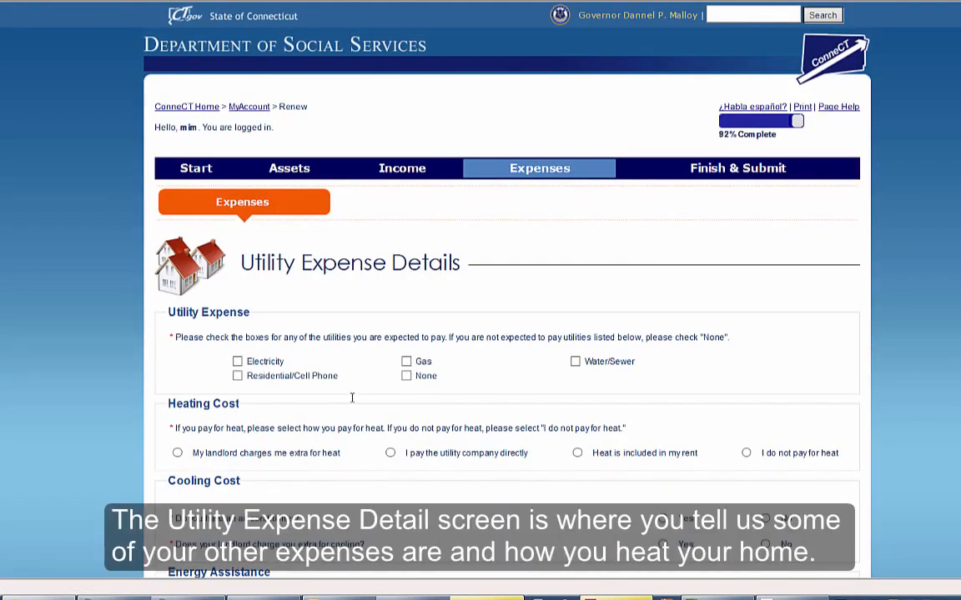
# Step: Mark electricity as paid, heat included in rent, and no extra landlord cooling charges
pyautogui.click(237, 361)
pyautogui.click(577, 453)
pyautogui.scroll(-1, 814, 495)
pyautogui.scroll(-3, 815, 495)
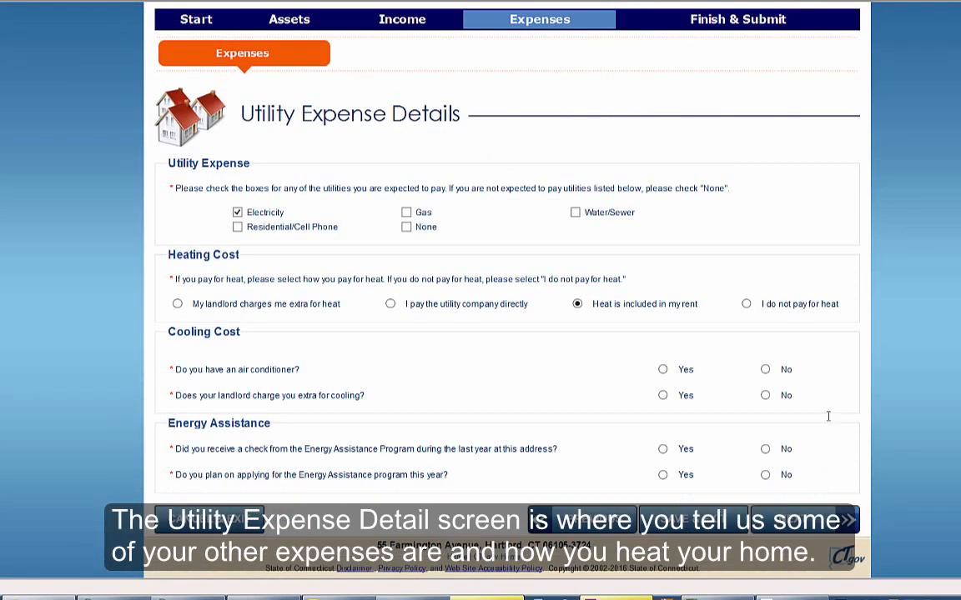
pyautogui.click(764, 396)
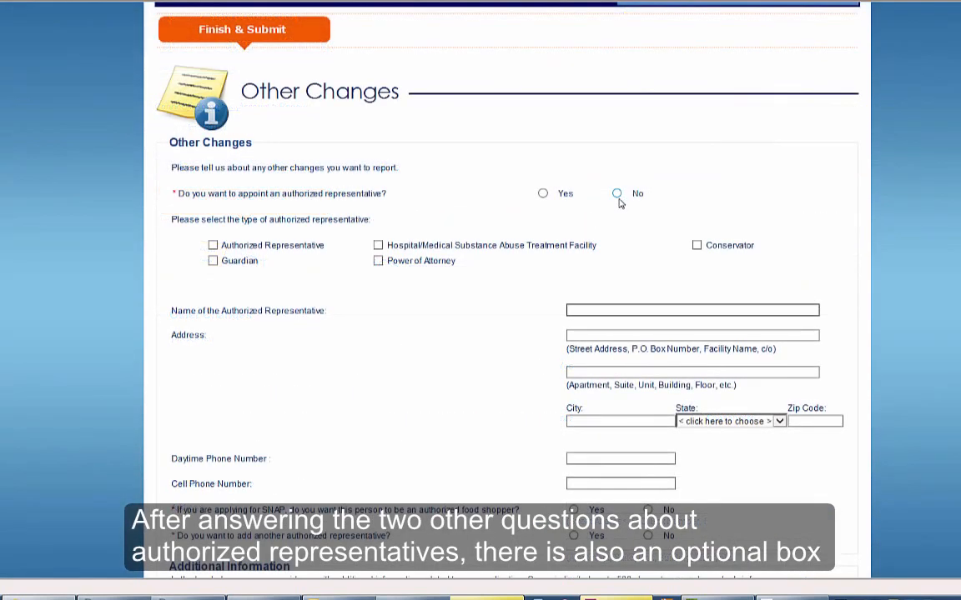
# Step: Answer No to an authorized food shopper and to adding another representative
pyautogui.scroll(-3, 874, 221)
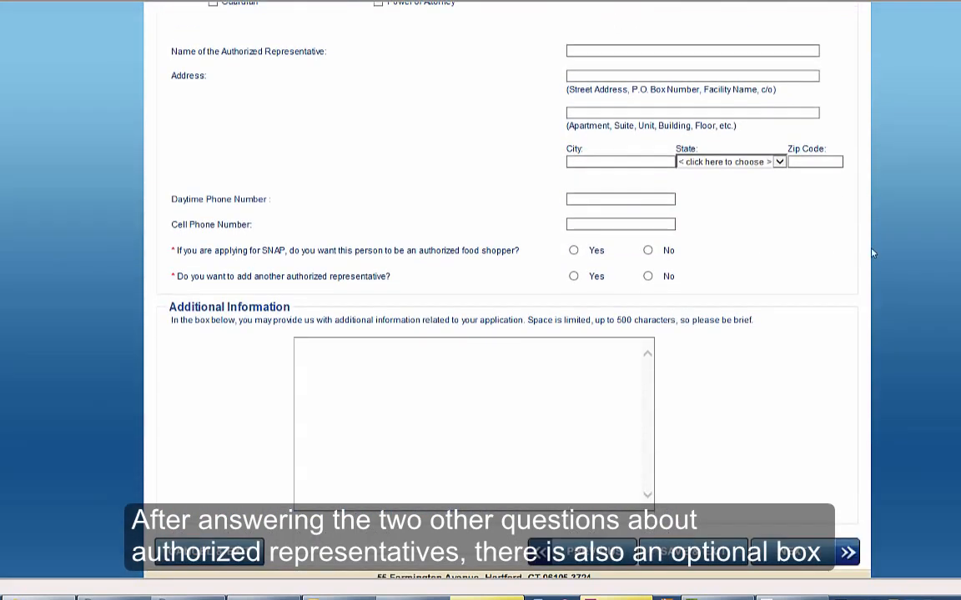
pyautogui.click(648, 250)
pyautogui.click(648, 277)
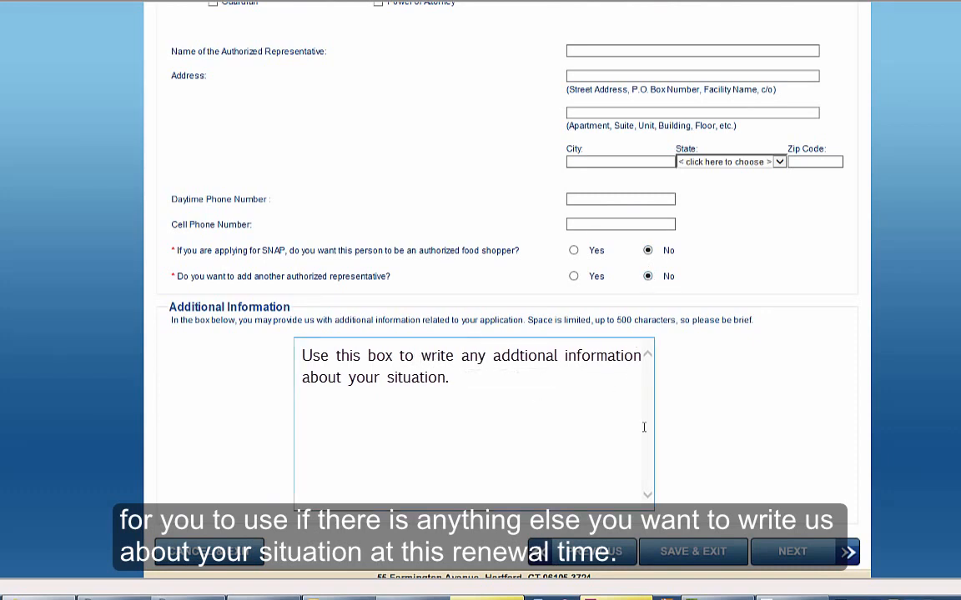
pyautogui.click(799, 562)
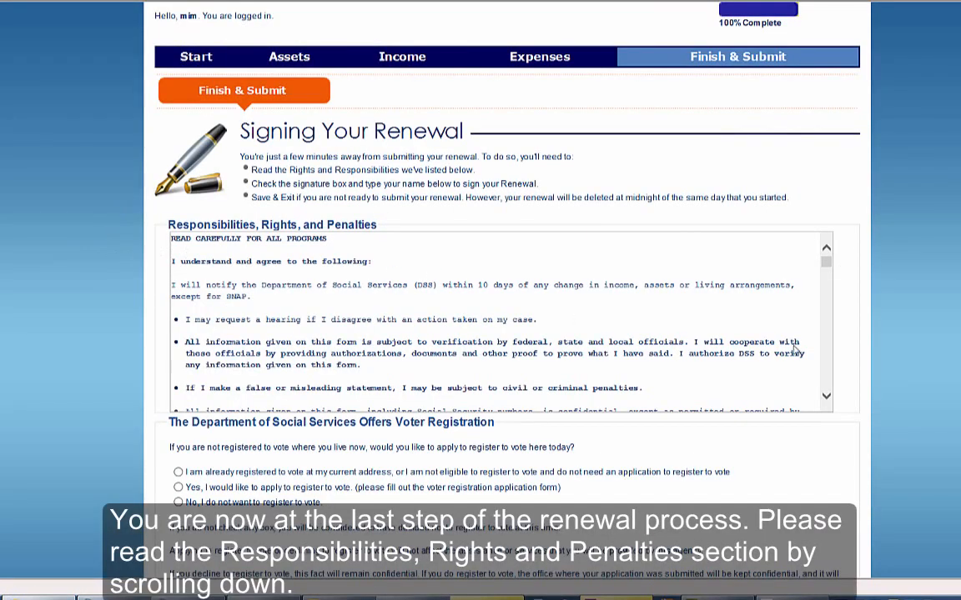
pyautogui.moveTo(826, 402); pyautogui.dragTo(828, 404)
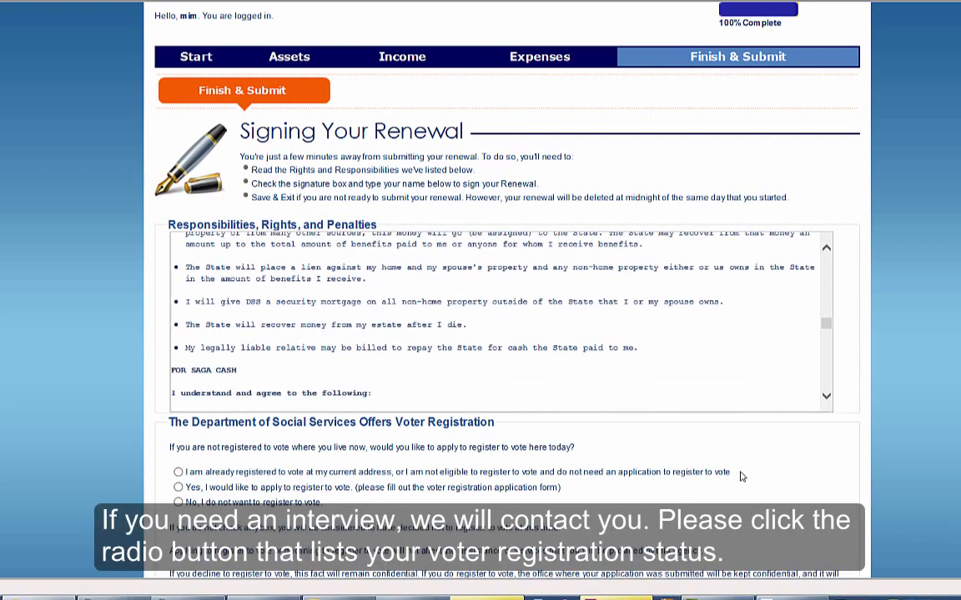
pyautogui.scroll(-3, 742, 476)
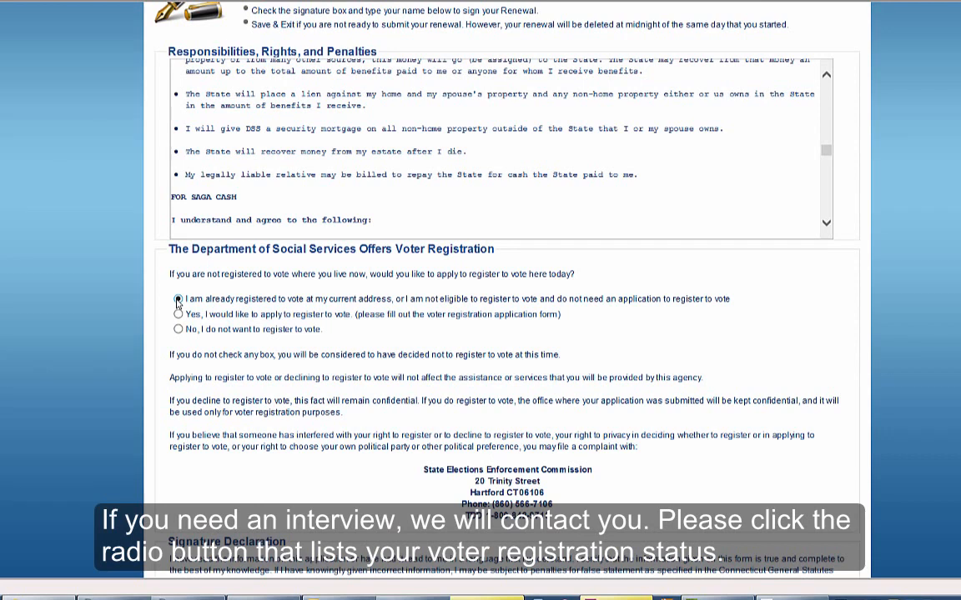
pyautogui.scroll(-4, 628, 391)
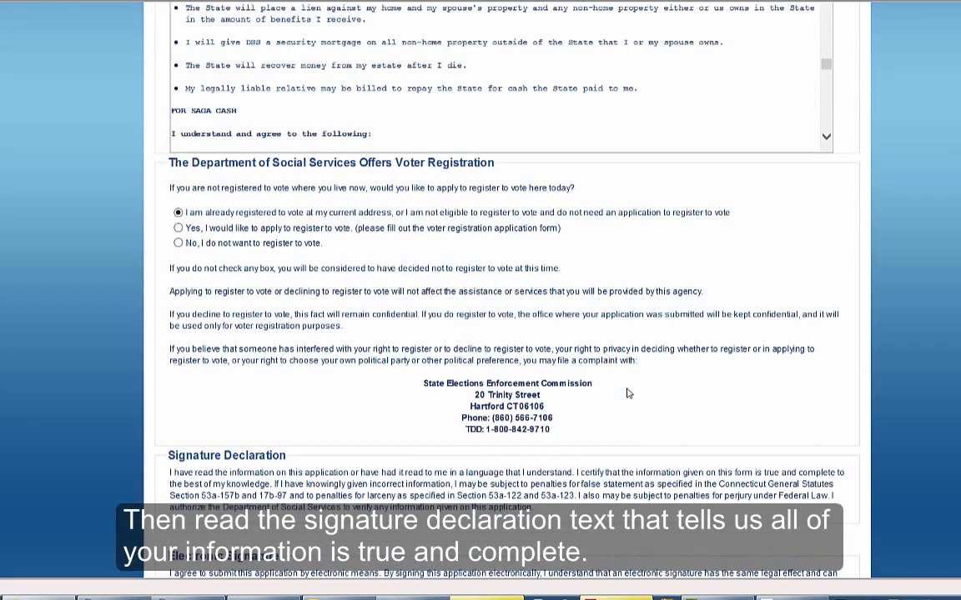
pyautogui.scroll(-1, 628, 392)
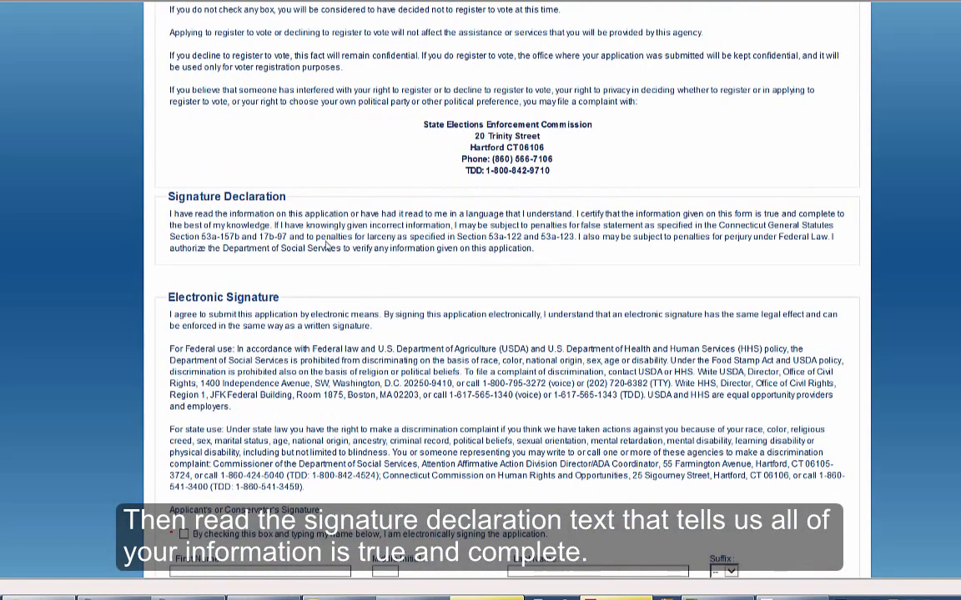
pyautogui.scroll(-2, 363, 232)
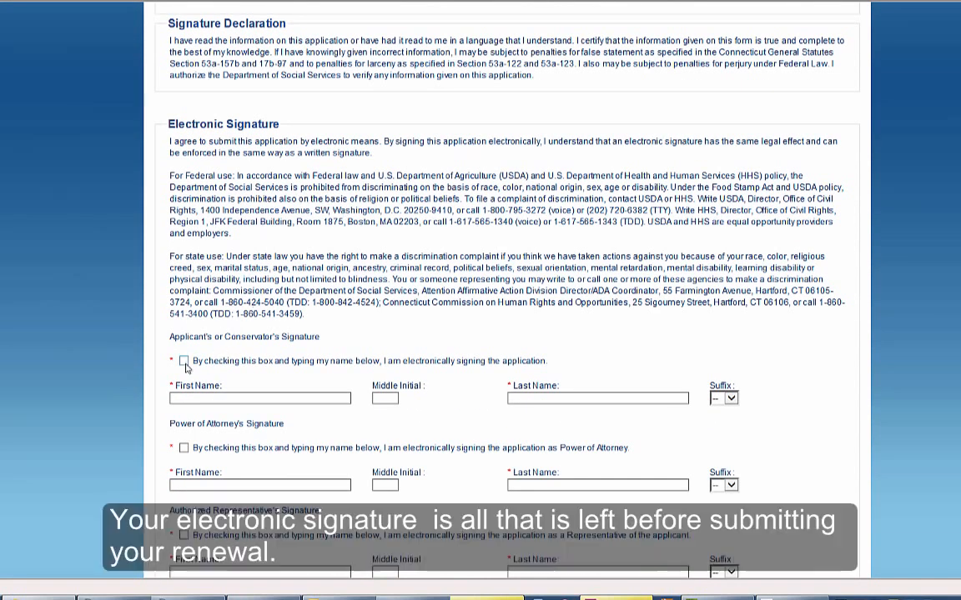
# Step: Tick the applicant's electronic signature box and enter the applicant's first and last name
pyautogui.click(183, 362)
pyautogui.click(203, 397)
pyautogui.write('Abby')
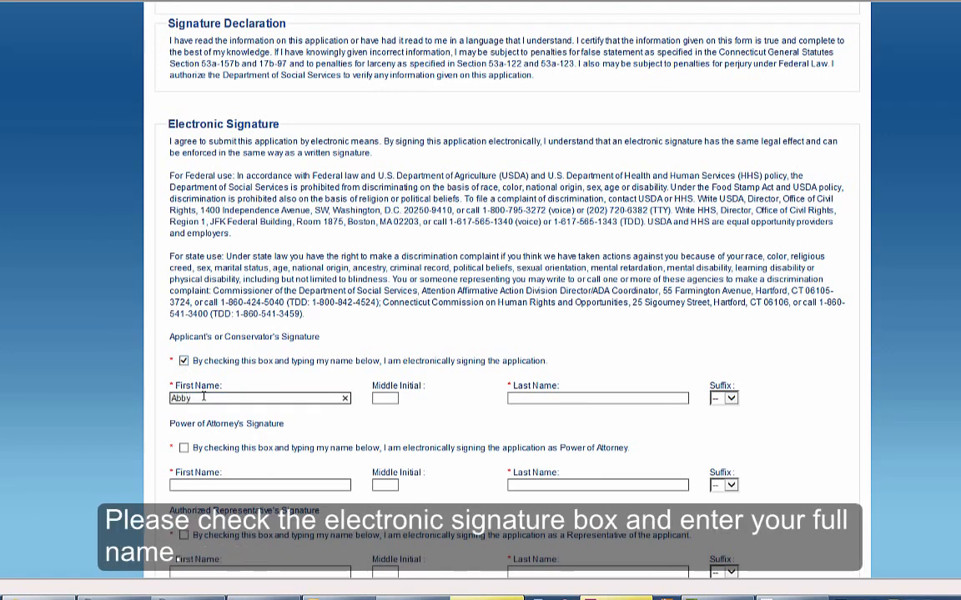
pyautogui.press('Tab')
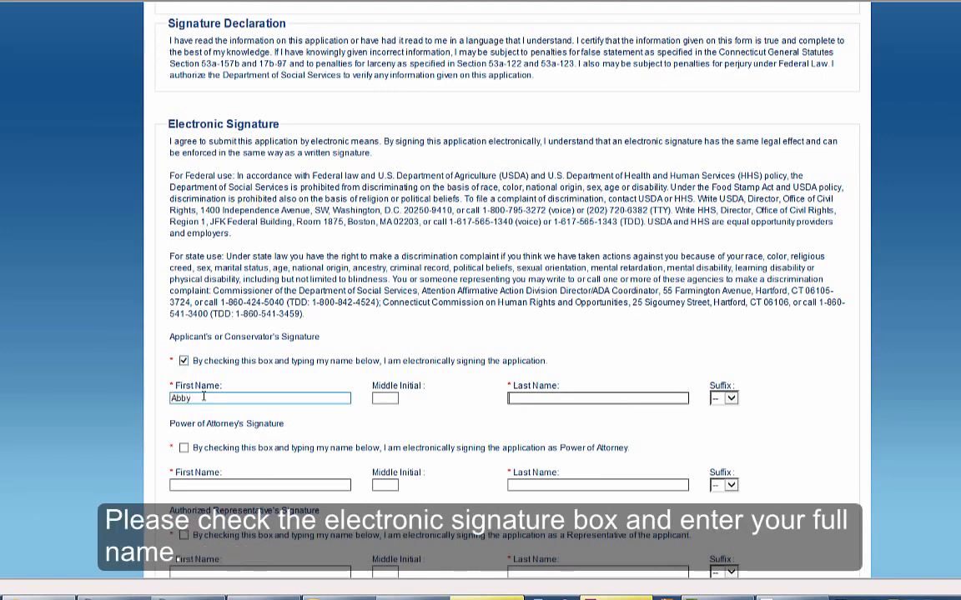
pyautogui.write('Test')
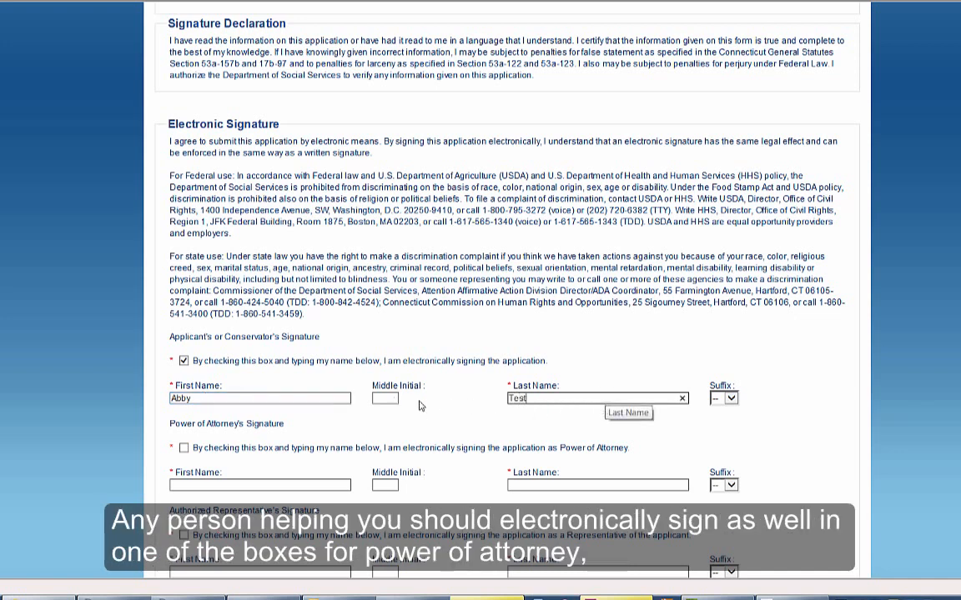
pyautogui.scroll(-2, 196, 444)
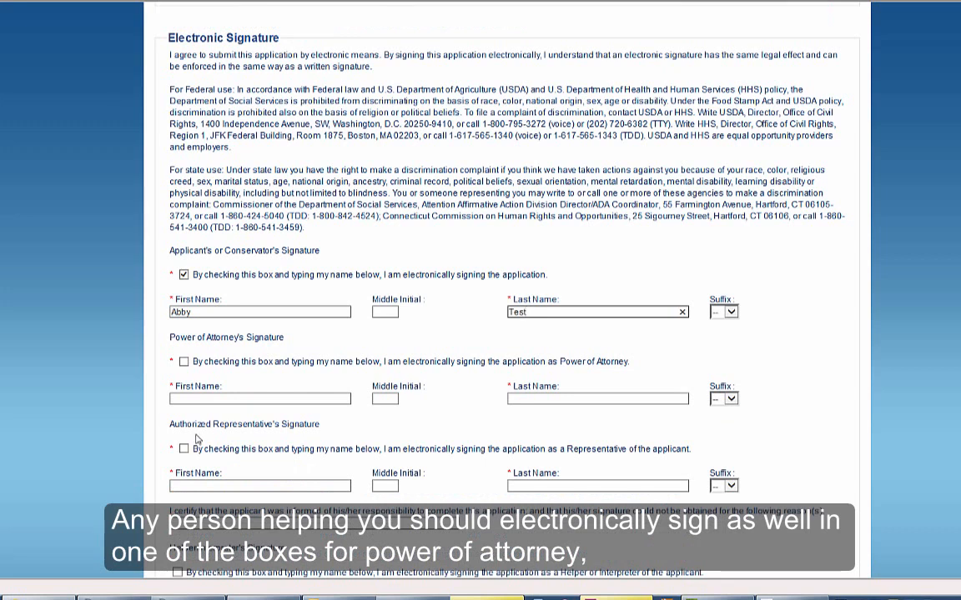
pyautogui.scroll(-2, 200, 437)
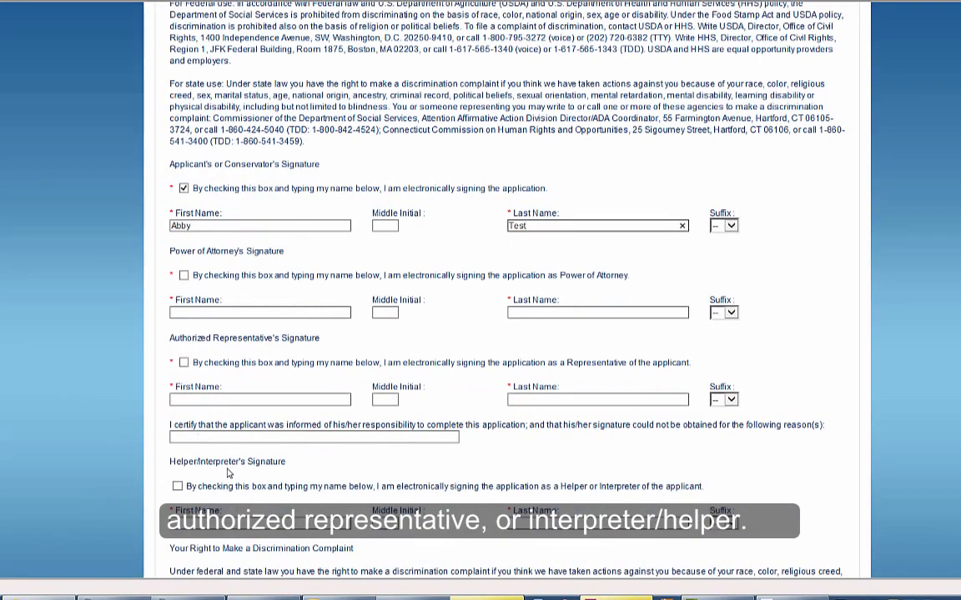
pyautogui.scroll(-2, 229, 472)
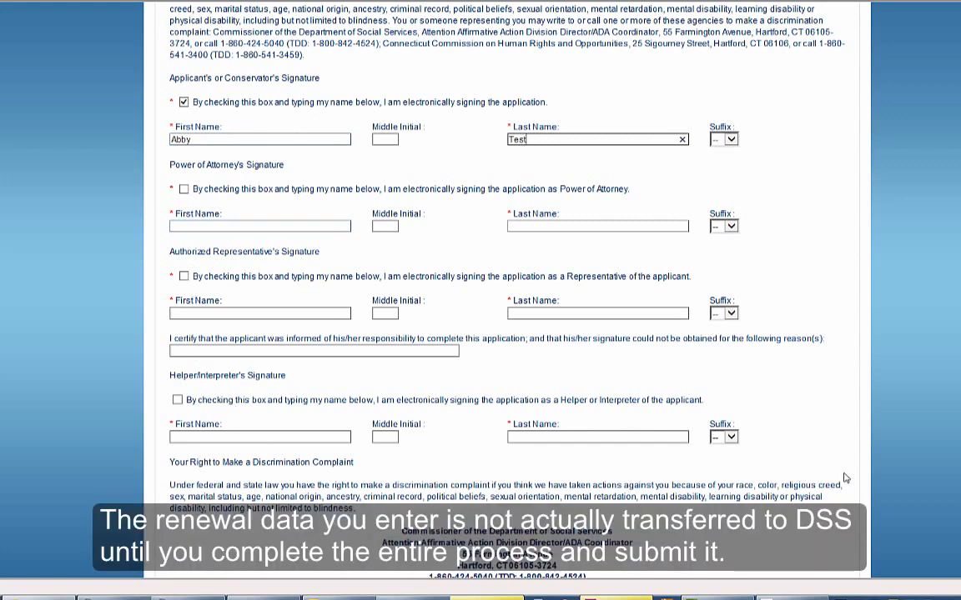
pyautogui.scroll(-5, 762, 430)
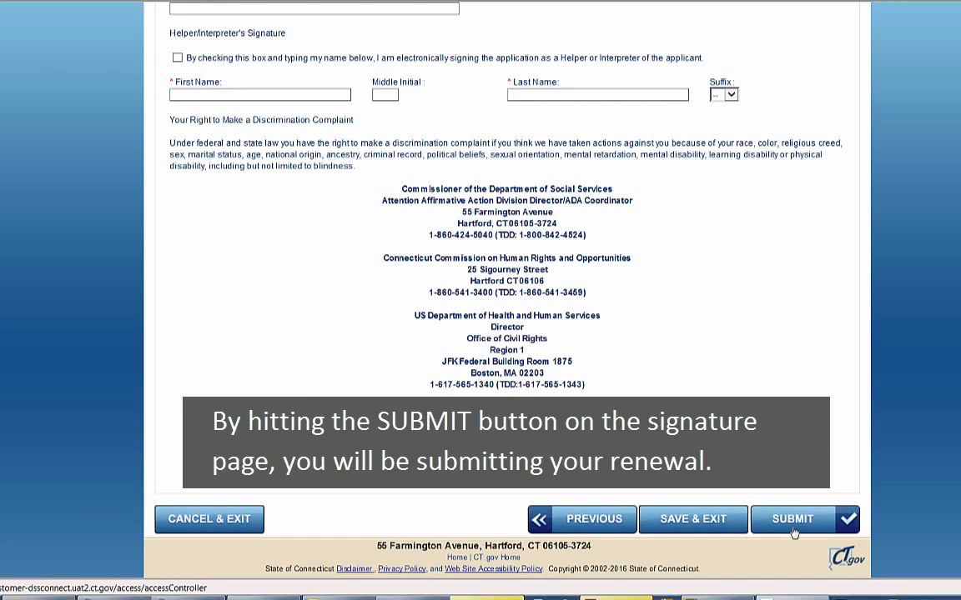
# Step: Submit the signed SNAP renewal
pyautogui.click(793, 529)
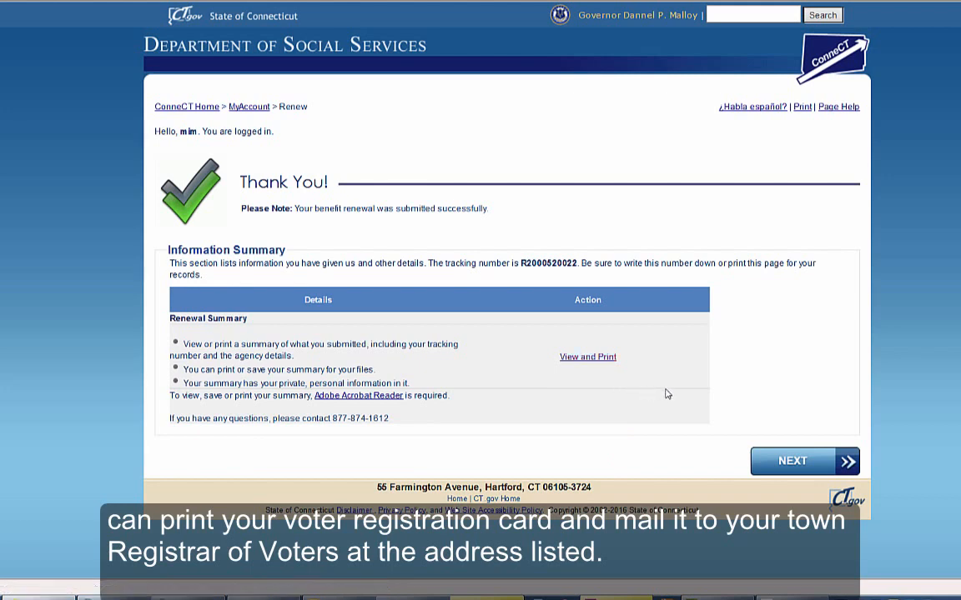
# Step: Go to the verification checklist and view the printable mail-in Cover Sheet
pyautogui.click(792, 461)
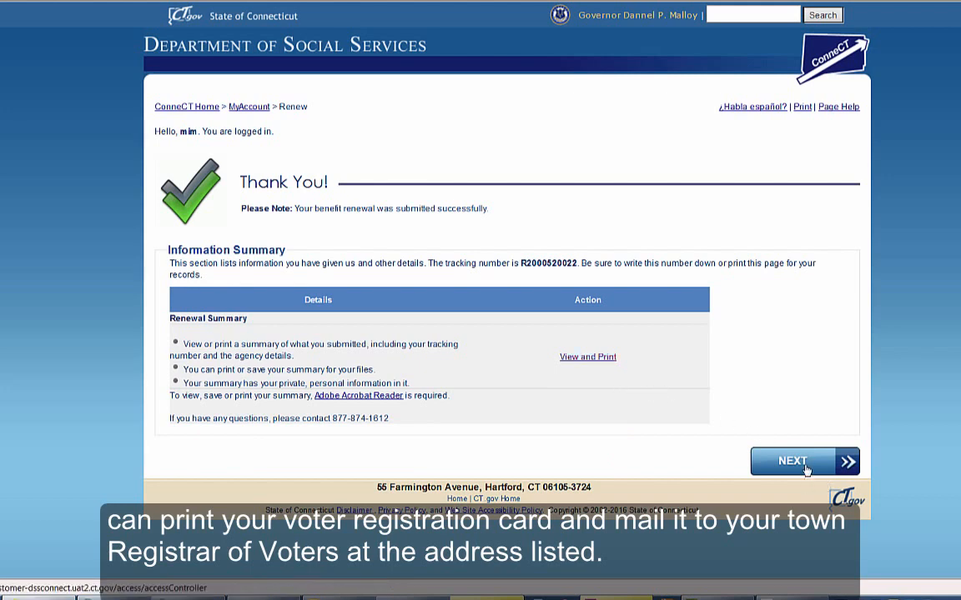
pyautogui.scroll(-2, 617, 307)
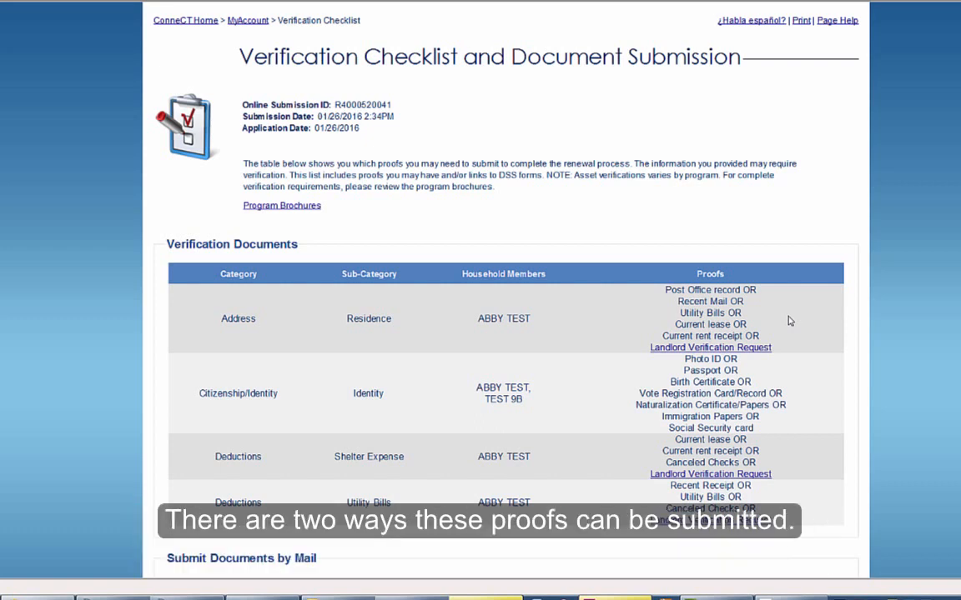
pyautogui.scroll(-1, 790, 320)
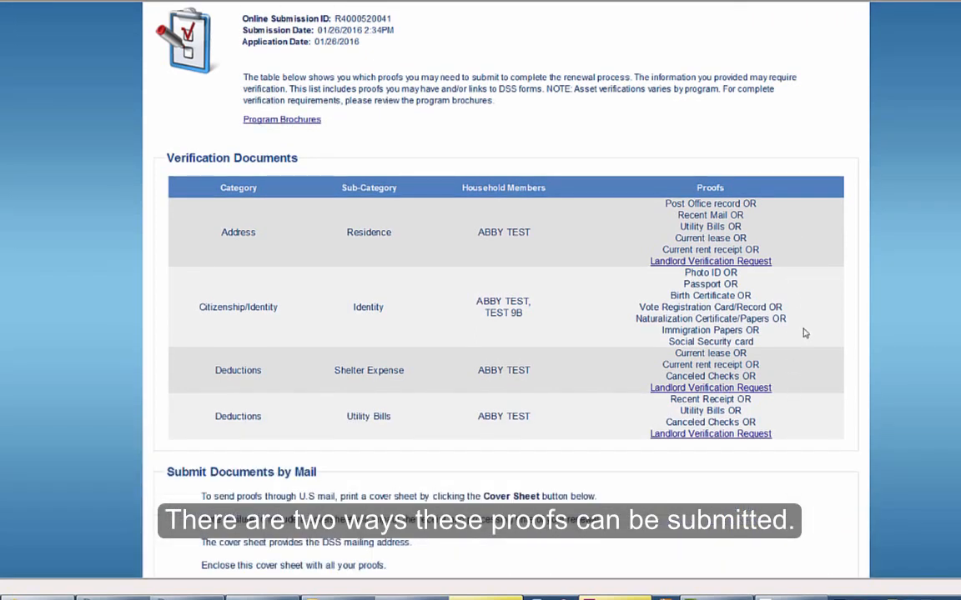
pyautogui.scroll(-2, 806, 427)
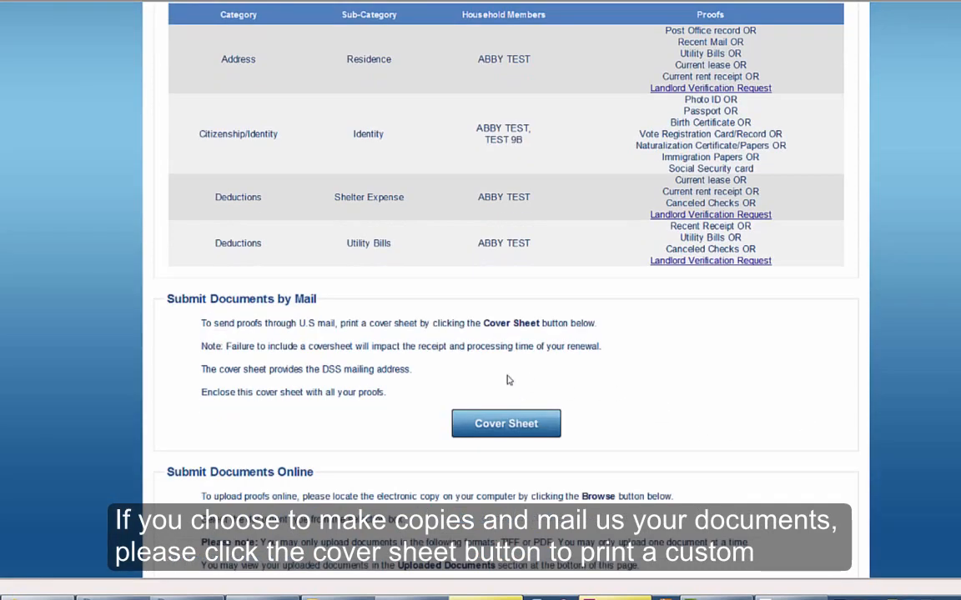
pyautogui.click(498, 427)
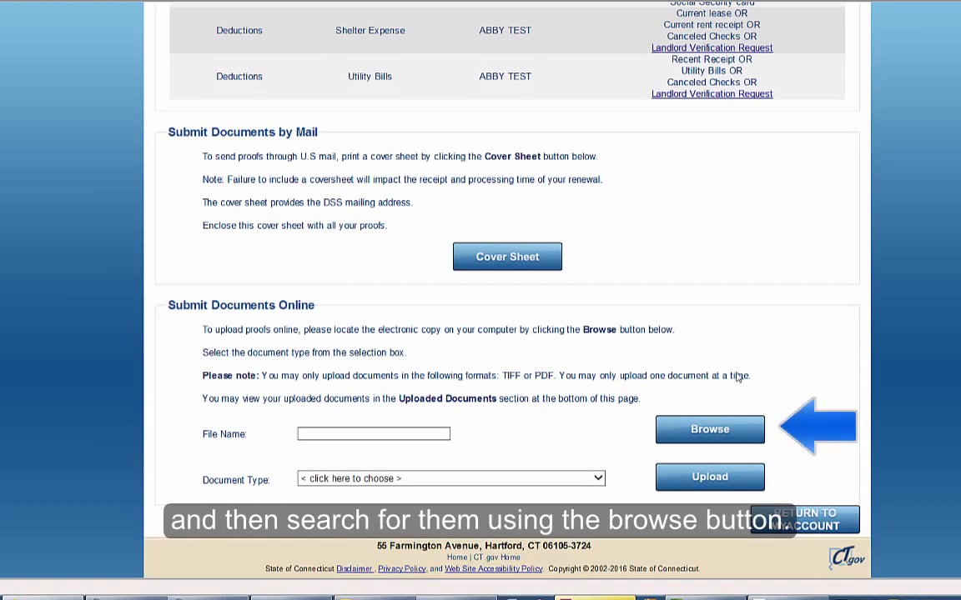
# Step: Upload the income PDF as Notices of awards from other programs/benefits
pyautogui.click(707, 428)
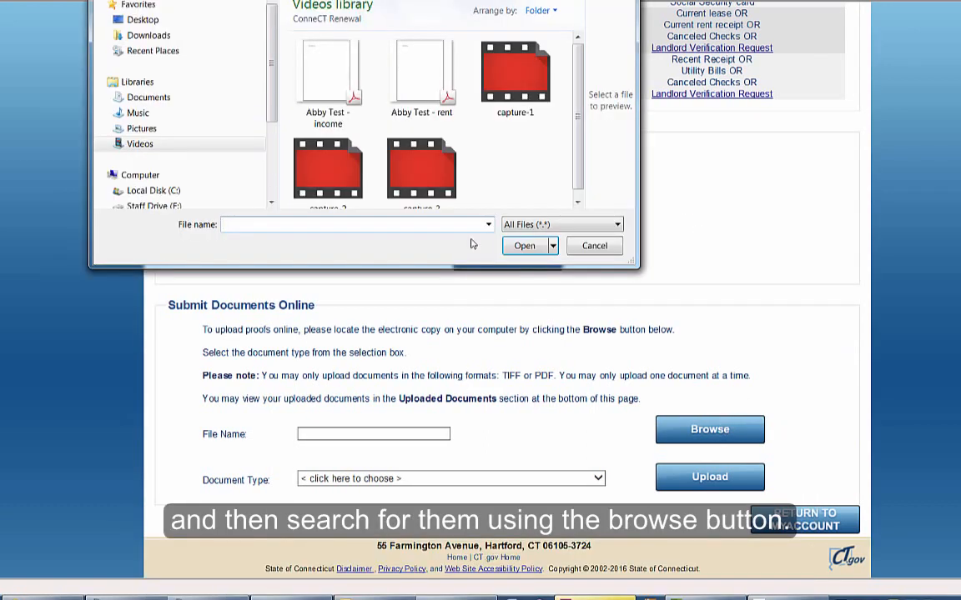
pyautogui.click(327, 78)
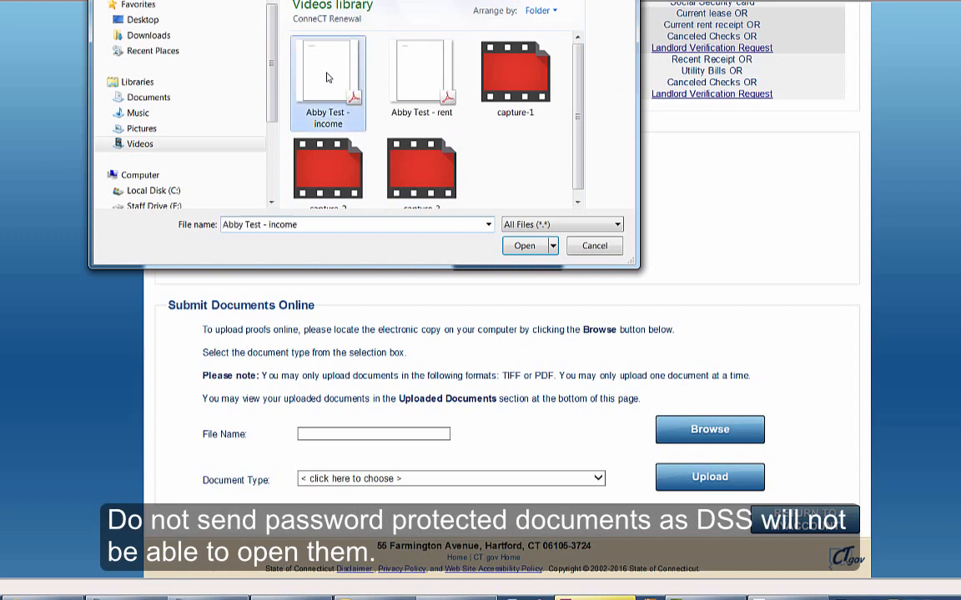
pyautogui.doubleClick(326, 77)
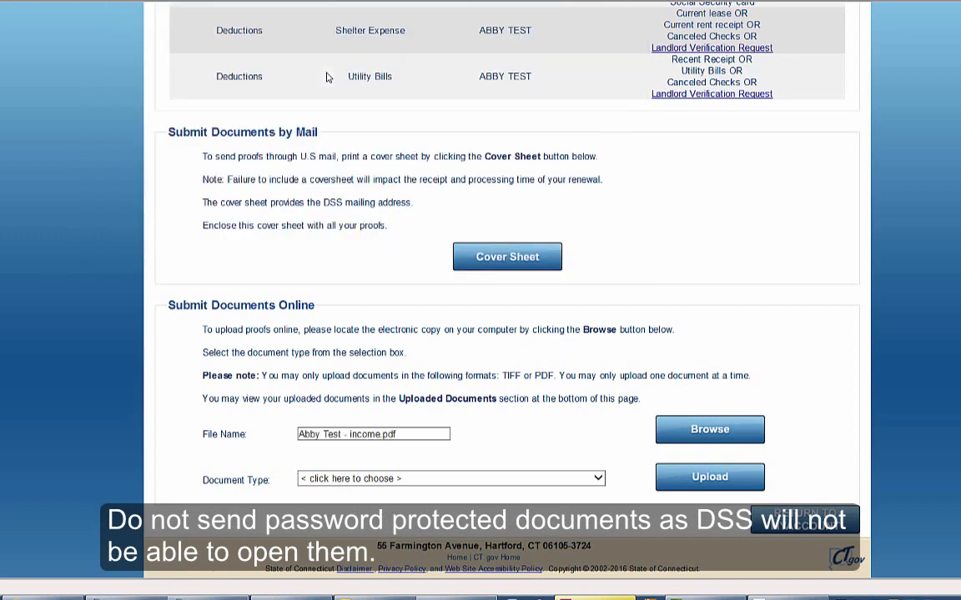
pyautogui.click(597, 479)
pyautogui.moveTo(614, 385); pyautogui.dragTo(612, 492)
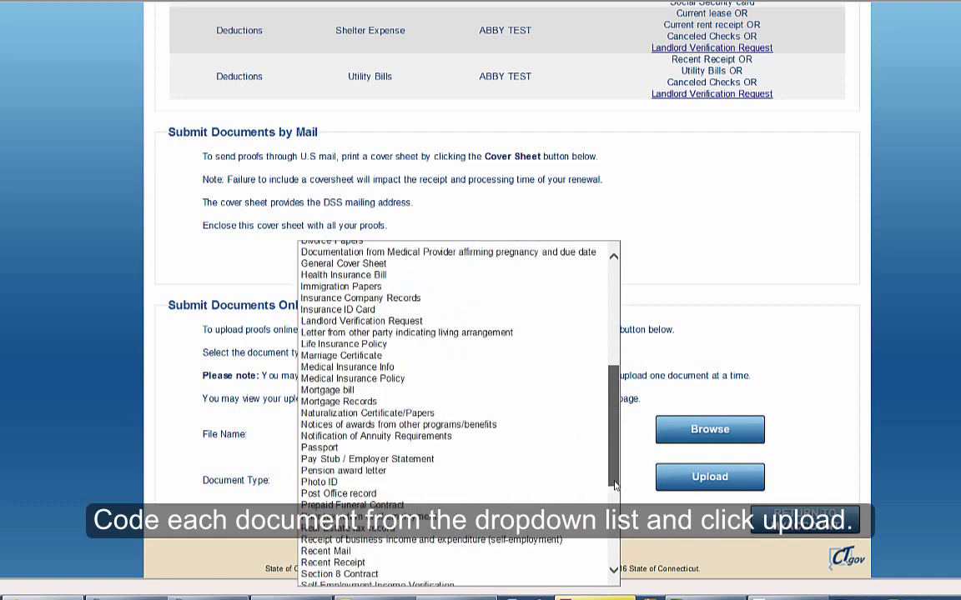
pyautogui.click(500, 427)
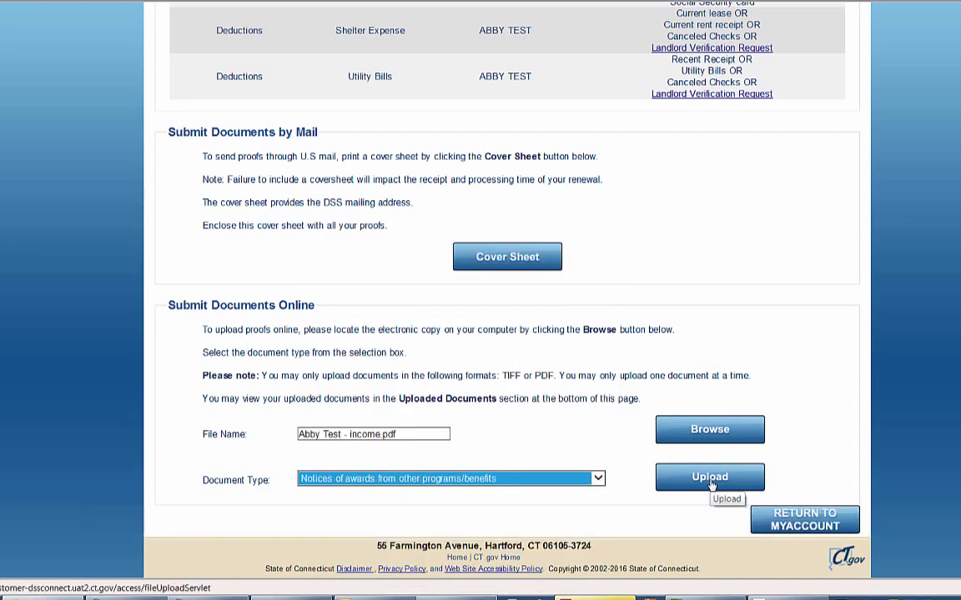
pyautogui.click(686, 476)
# Step: Upload the rent PDF as a Current rent receipt
pyautogui.scroll(-7, 813, 392)
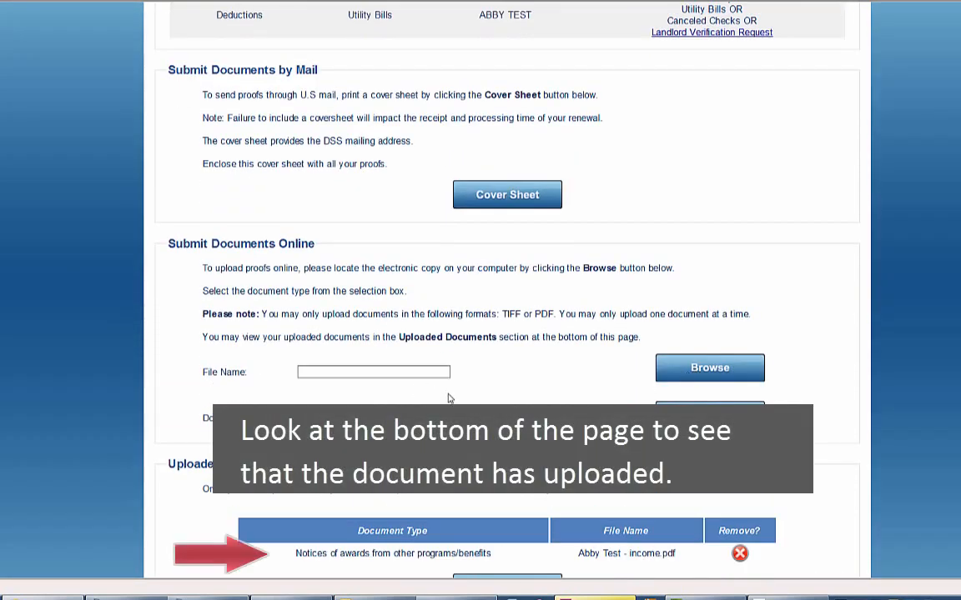
pyautogui.click(684, 370)
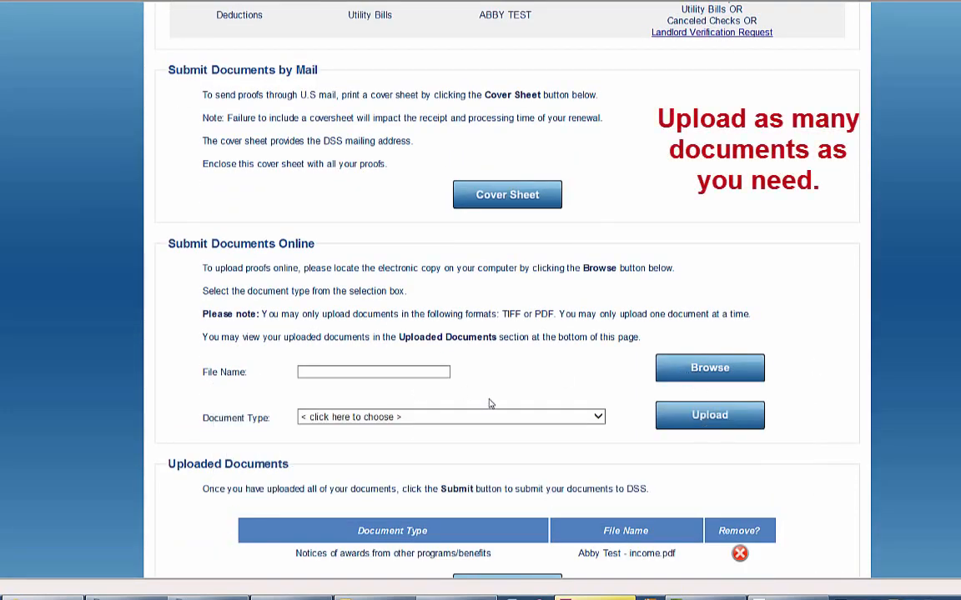
pyautogui.doubleClick(417, 79)
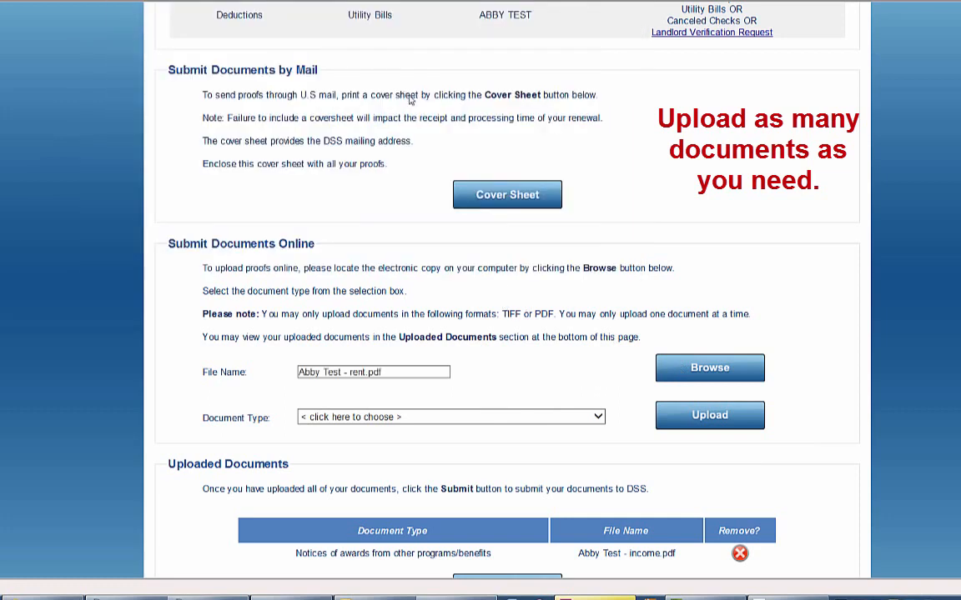
pyautogui.click(598, 417)
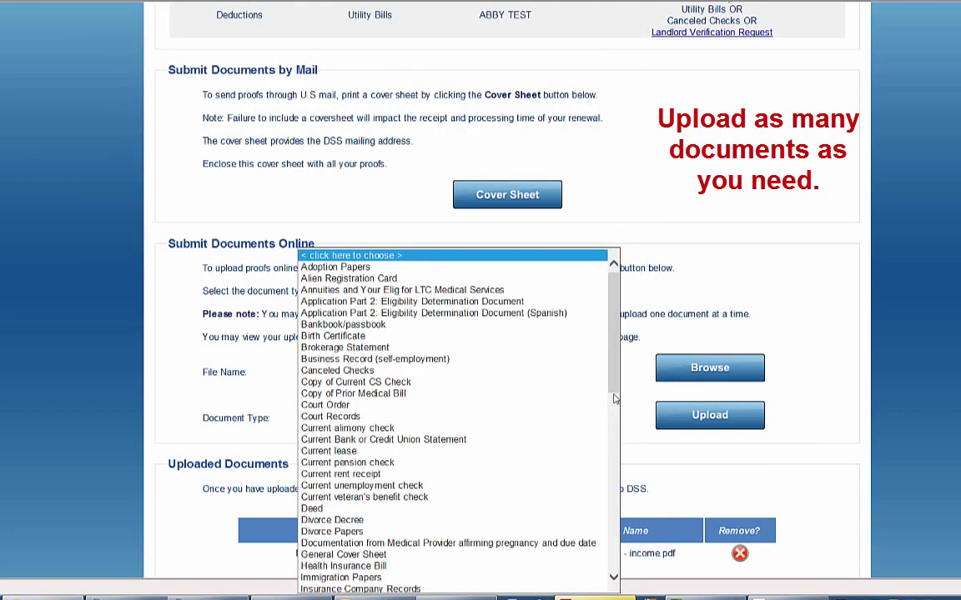
pyautogui.click(382, 472)
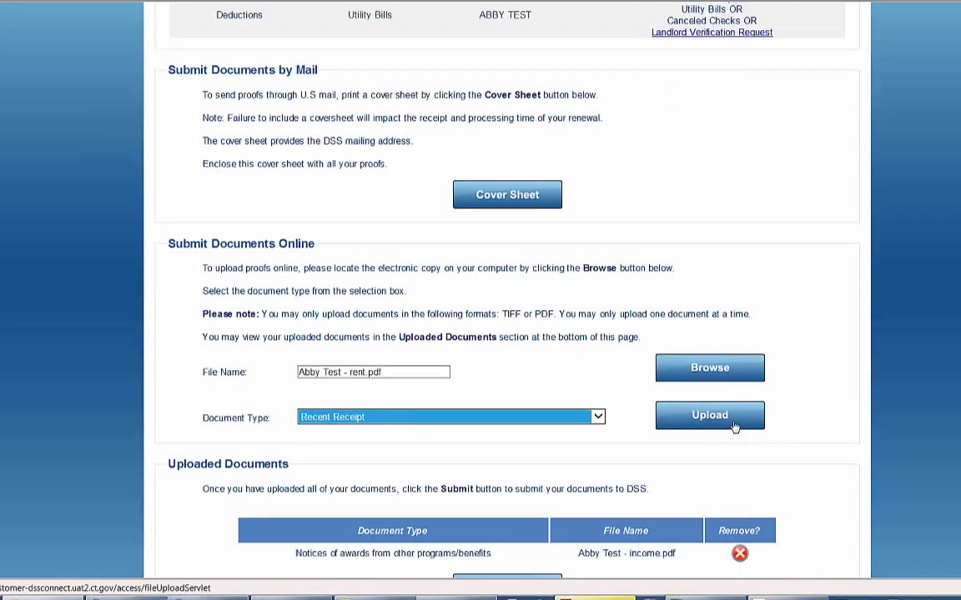
pyautogui.click(710, 415)
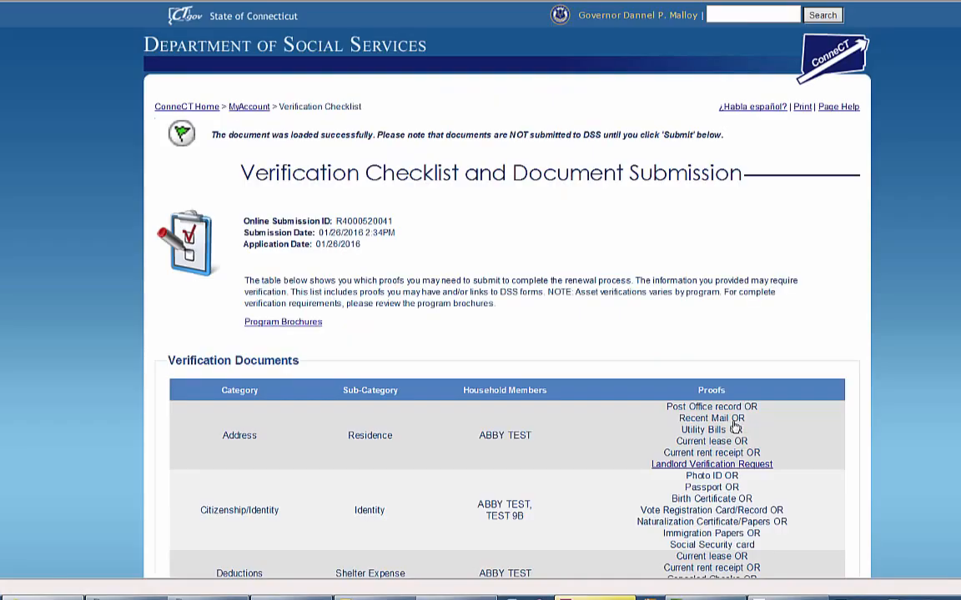
# Step: Submit the uploaded documents to DSS and return to the MyAccount page
pyautogui.scroll(-1, 822, 360)
pyautogui.scroll(-8, 822, 360)
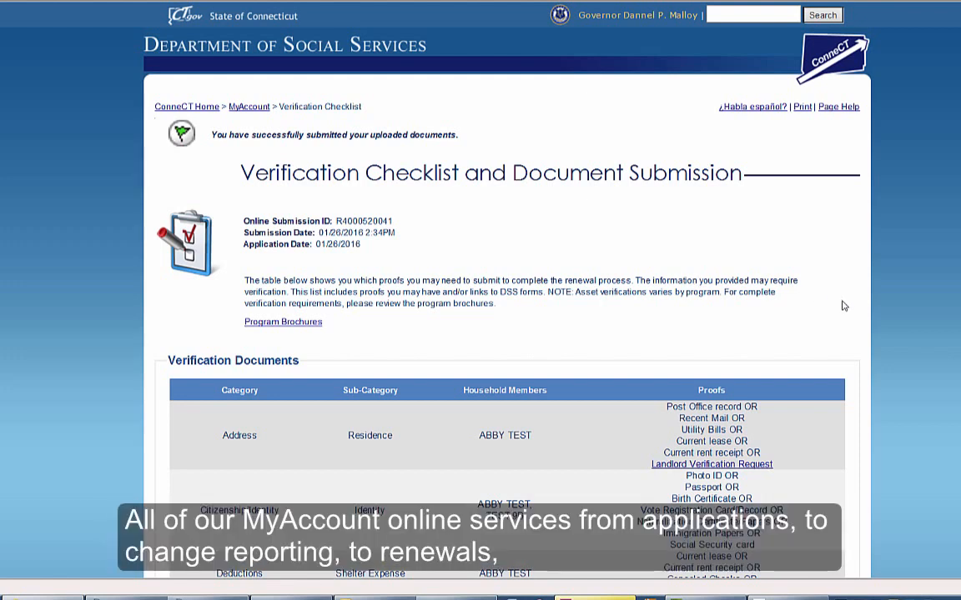
pyautogui.scroll(-10, 844, 306)
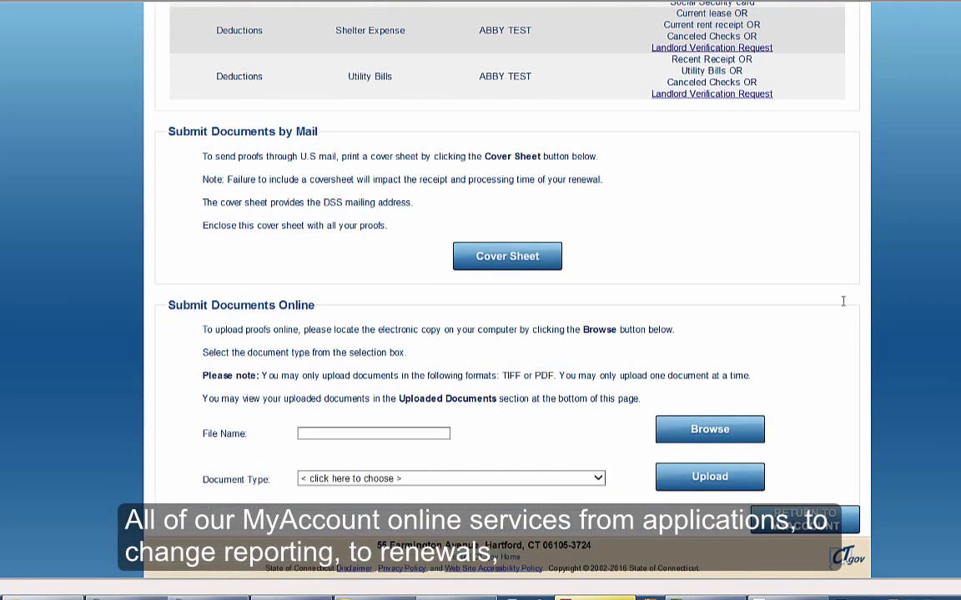
pyautogui.click(801, 530)
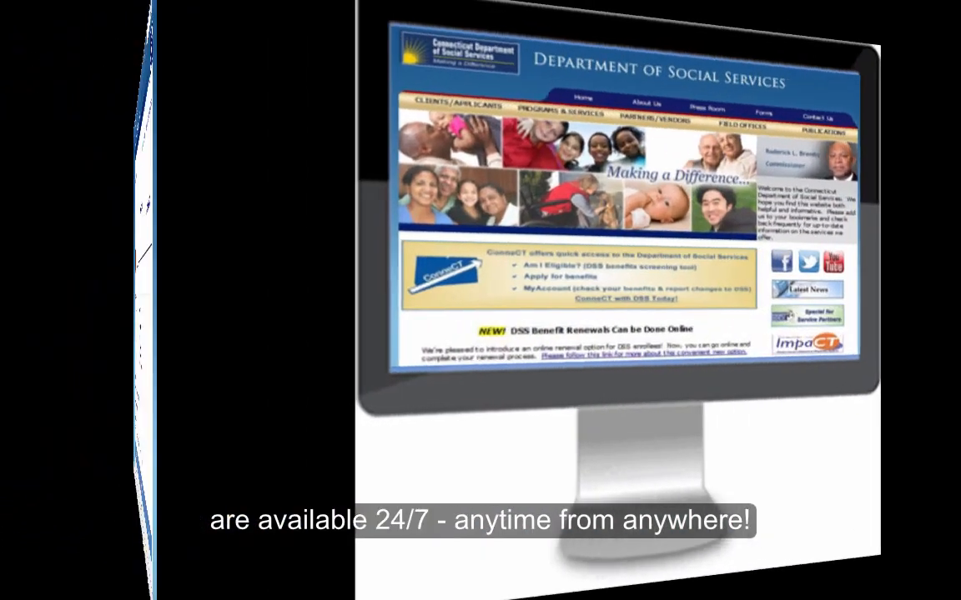